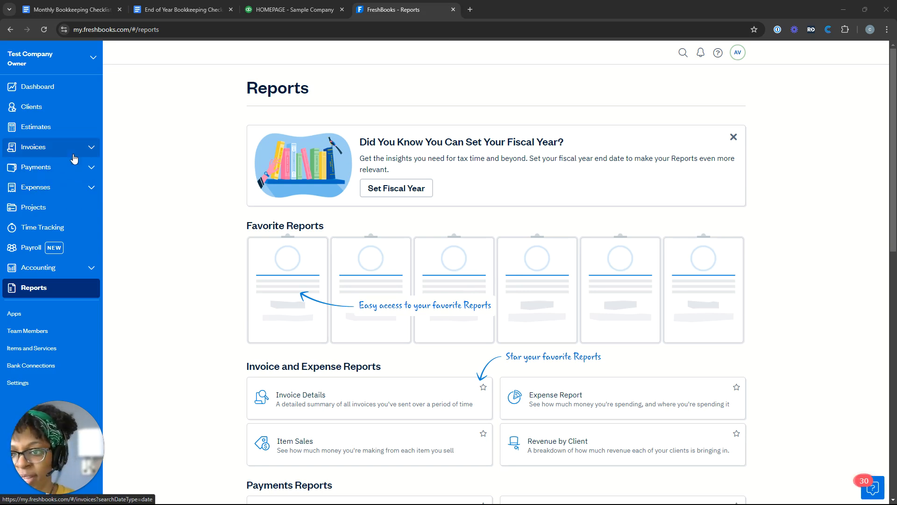
Go through Payments and Expenses to the empty Bills list
click(78, 177)
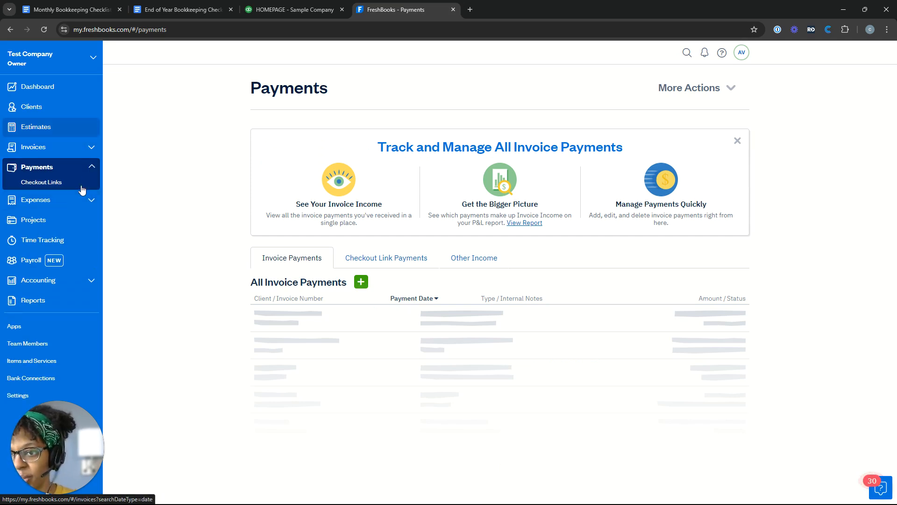
click(85, 205)
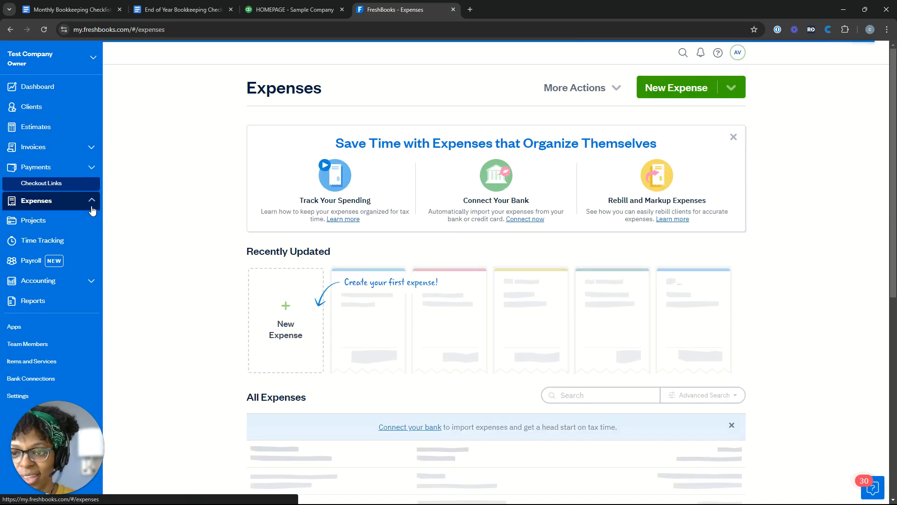
click(49, 204)
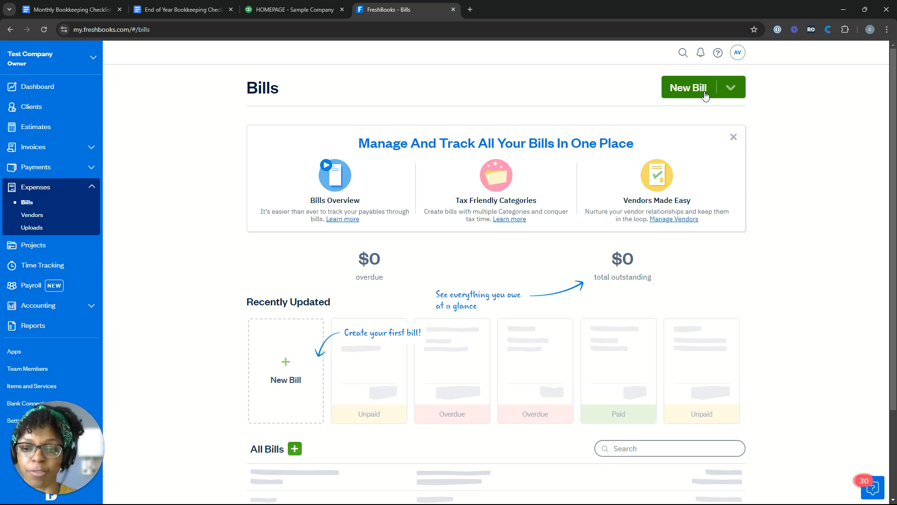
Try the New Bill options, preview and dismiss Upload Bill, then choose Manually Create
click(705, 95)
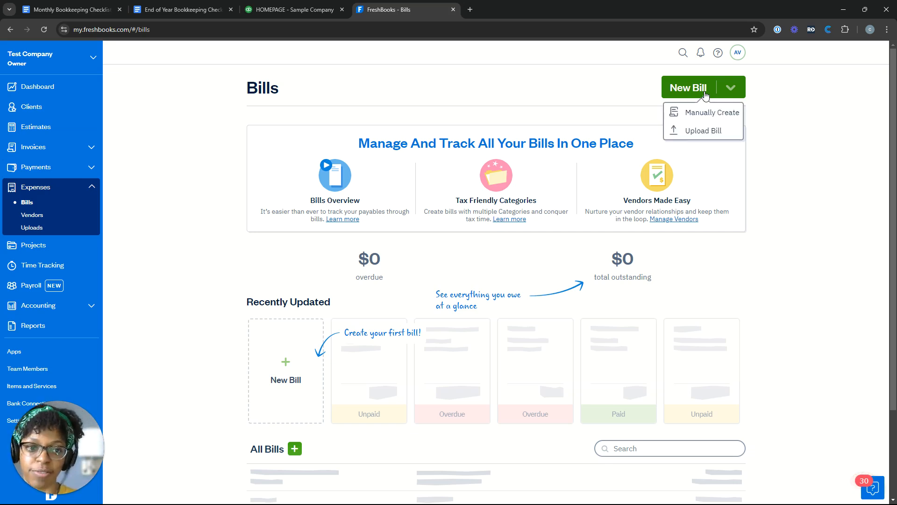
click(725, 119)
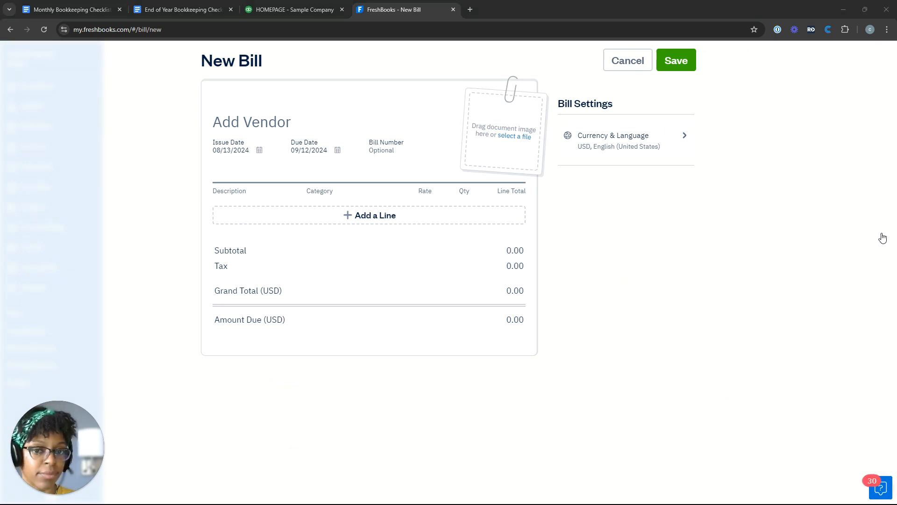
click(633, 62)
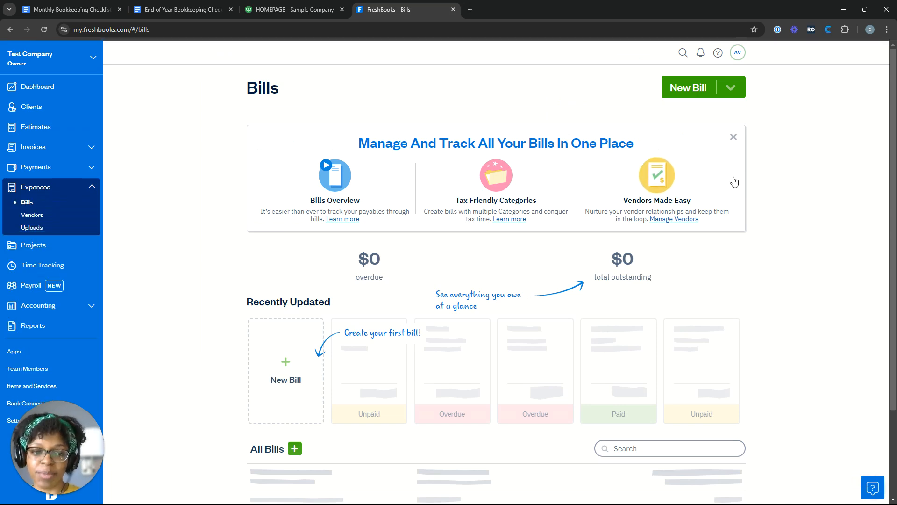
click(731, 88)
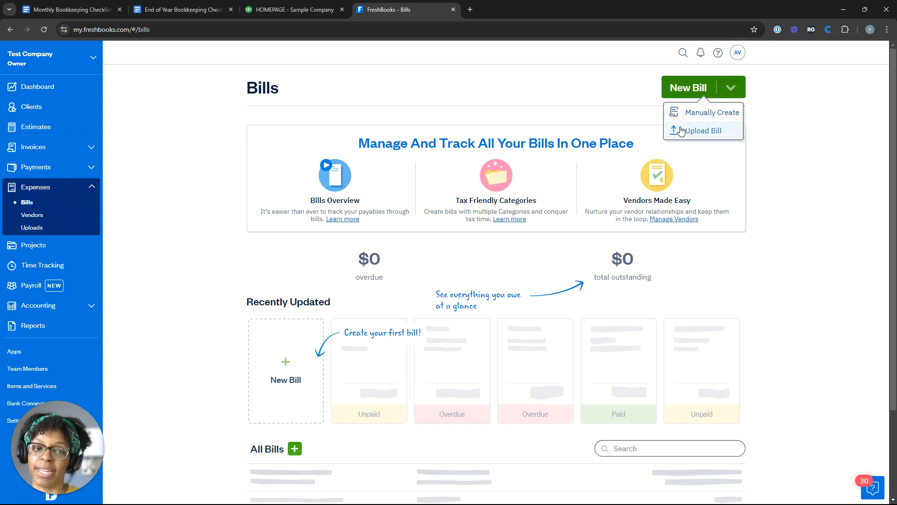
click(681, 131)
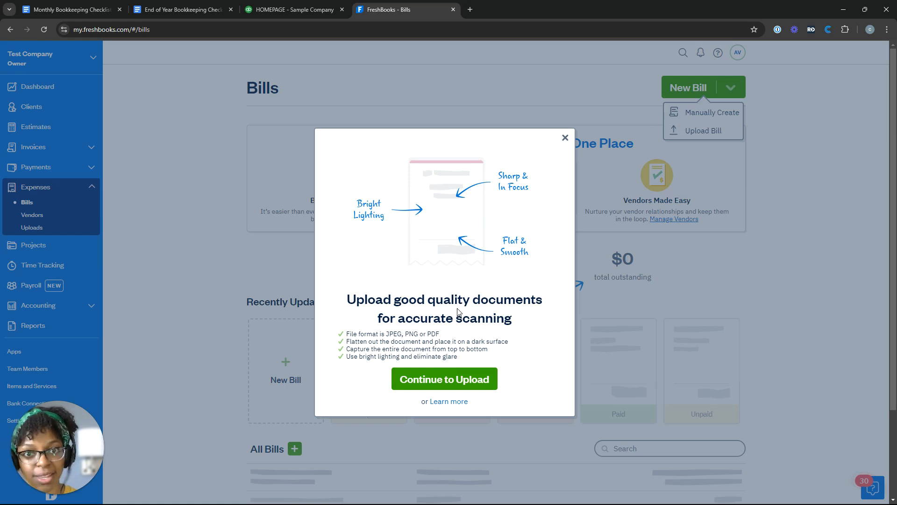
click(749, 86)
click(731, 106)
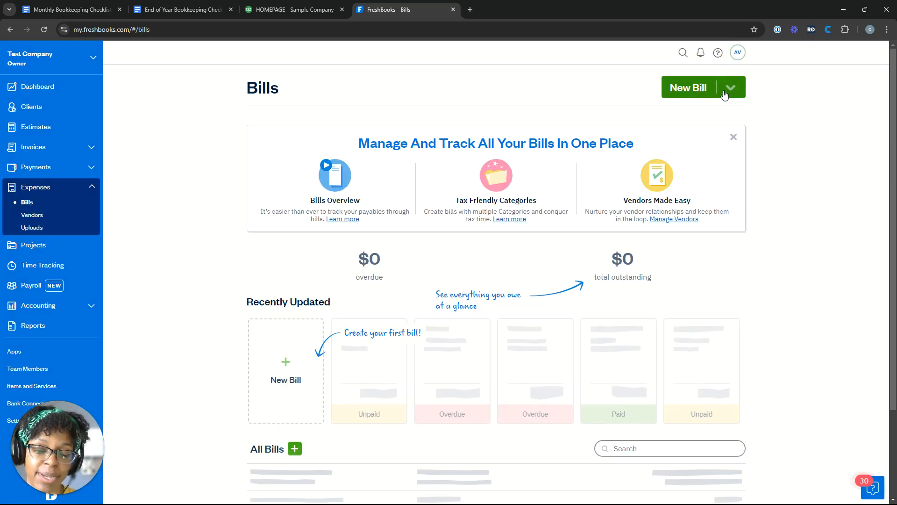
click(725, 95)
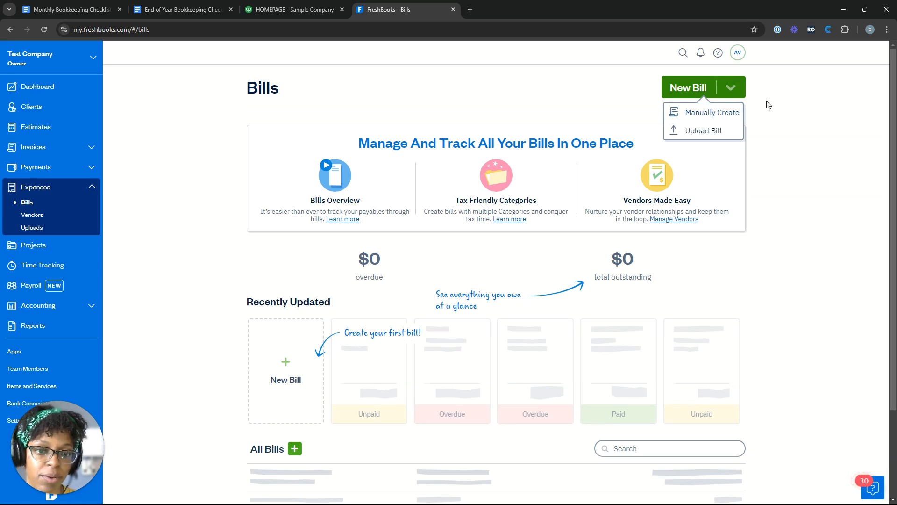
click(736, 111)
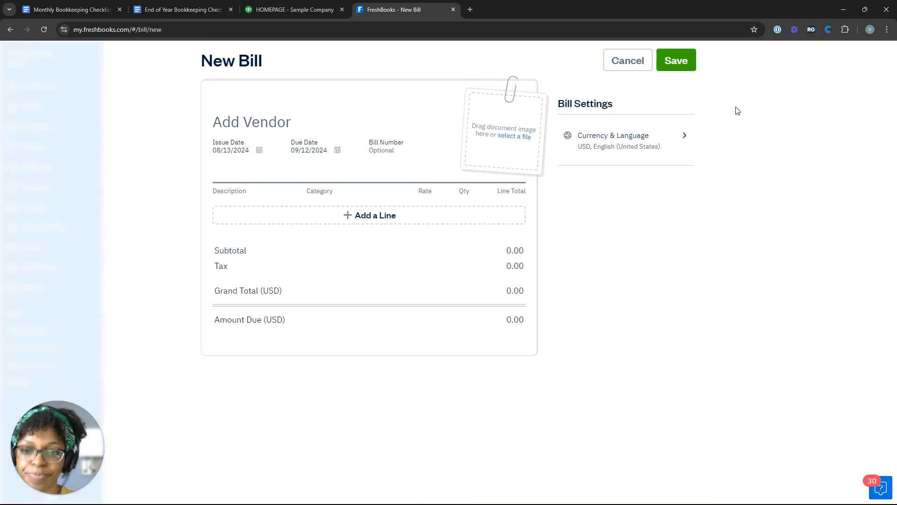
Create a new vendor for the bill by entering the vendor's name
click(237, 122)
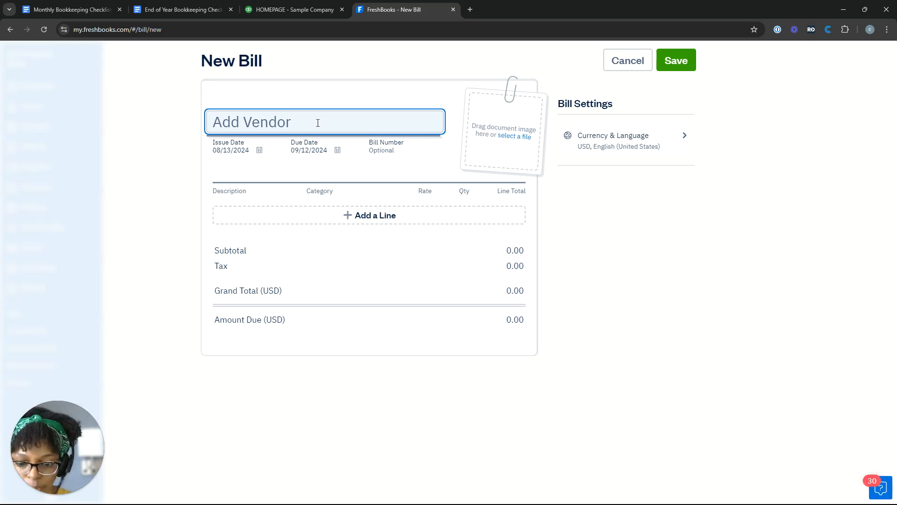
text(A)
key(BackSpace)
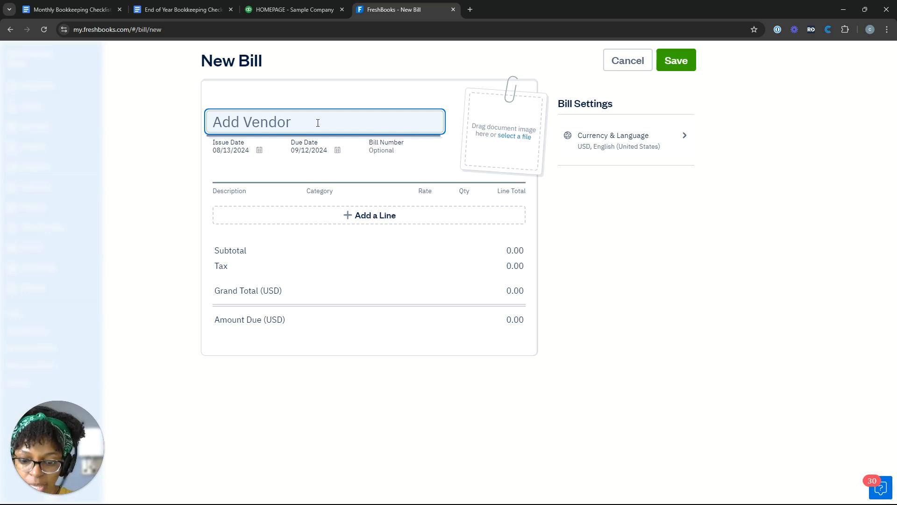
text(X)
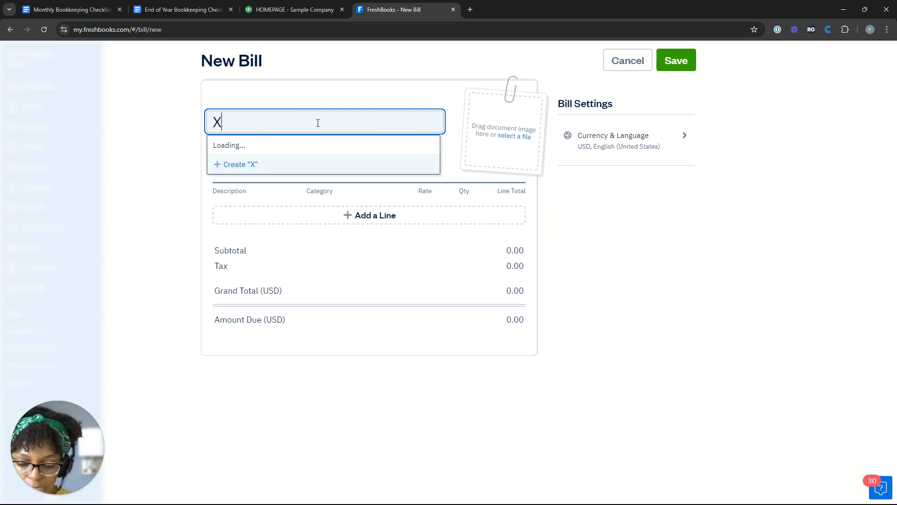
text(YZ In)
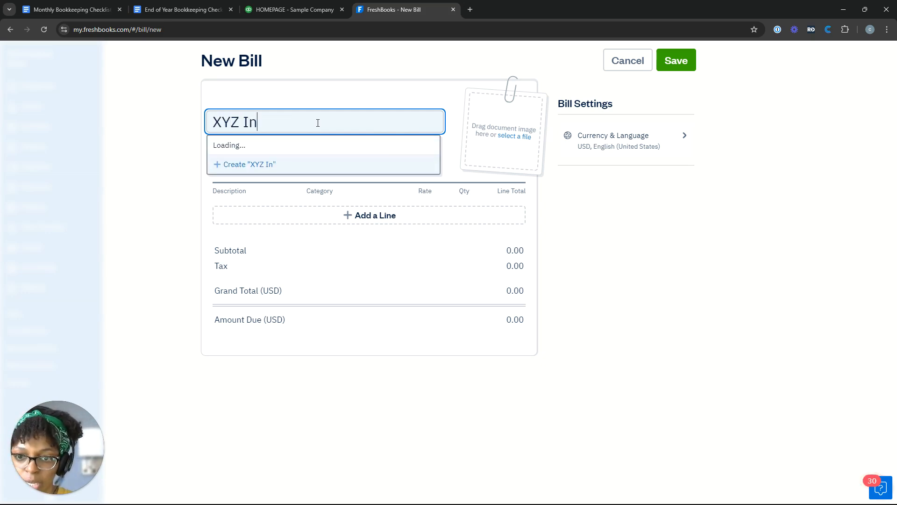
key(ctrl+a)
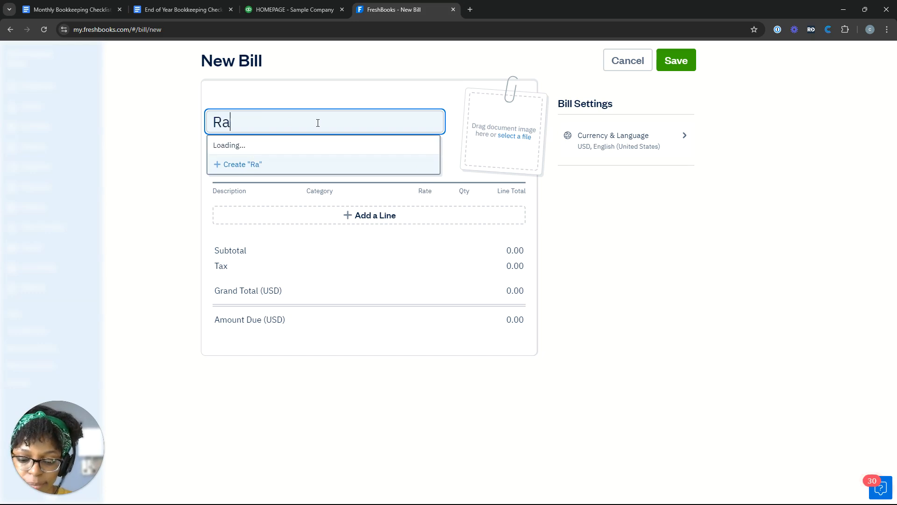
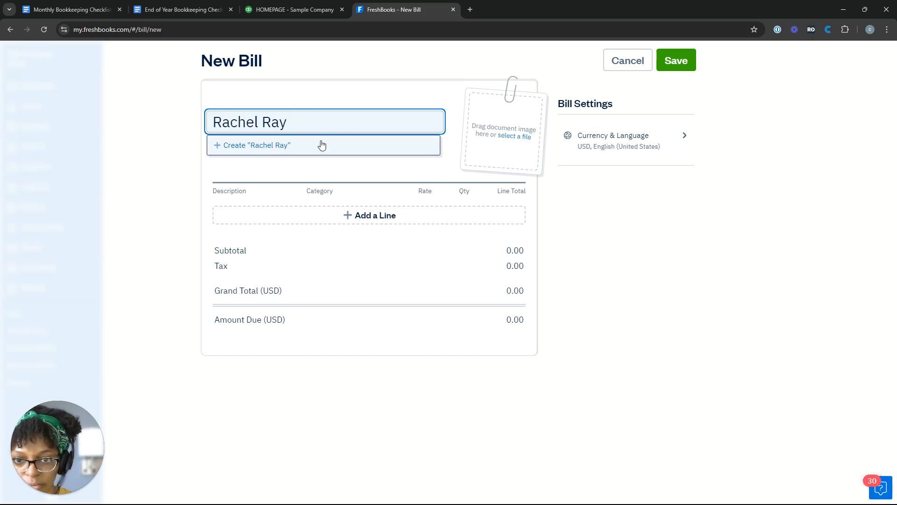
click(324, 146)
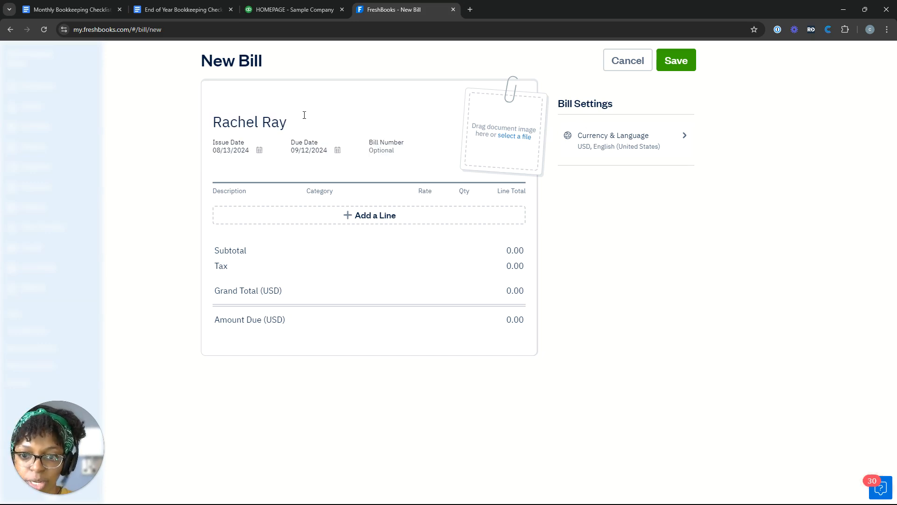
Set the issue date to 06/01/2024 and the due date to 07/01/2024
click(258, 156)
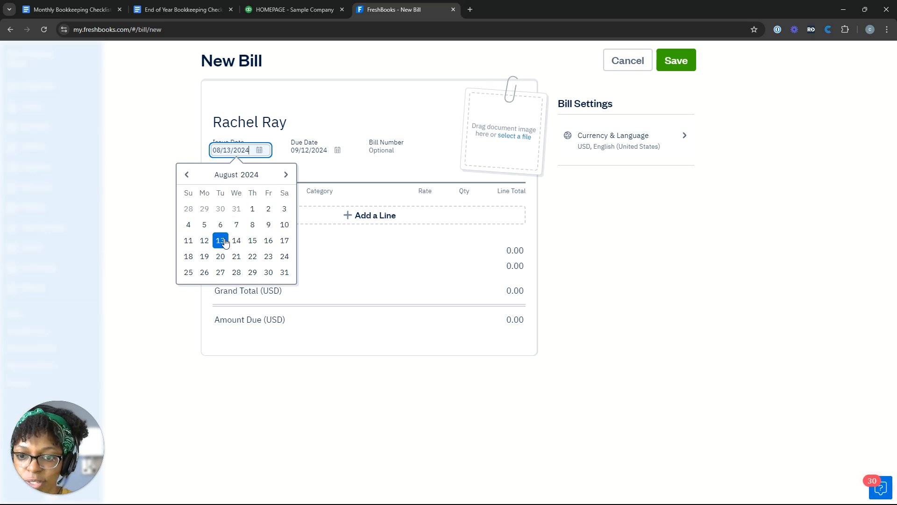
click(188, 177)
click(188, 177)
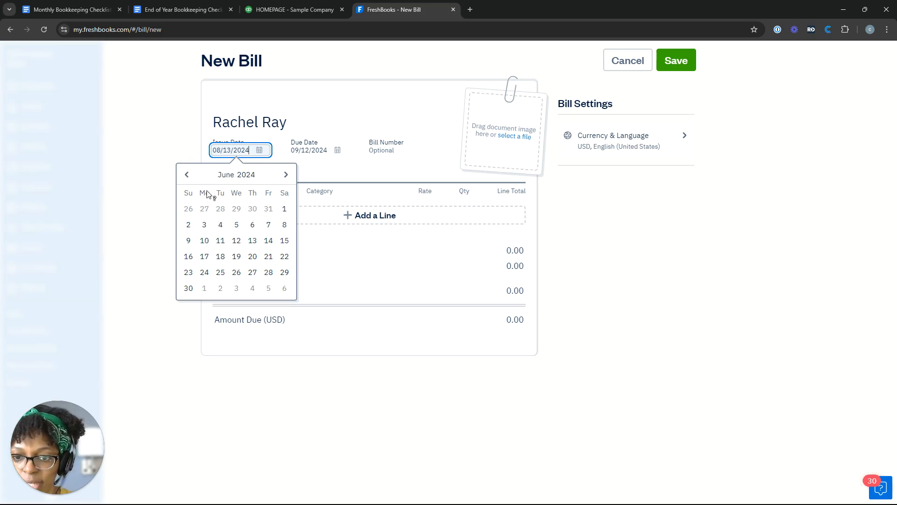
click(284, 211)
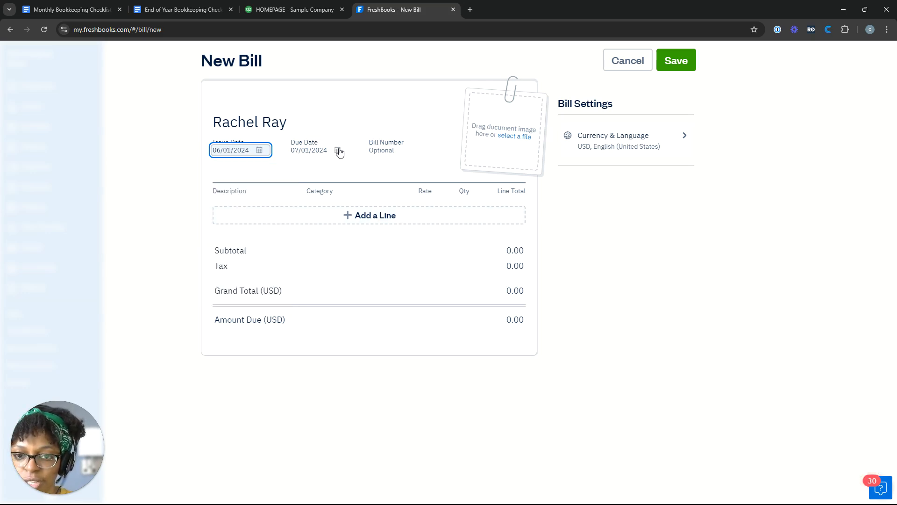
click(258, 151)
click(333, 152)
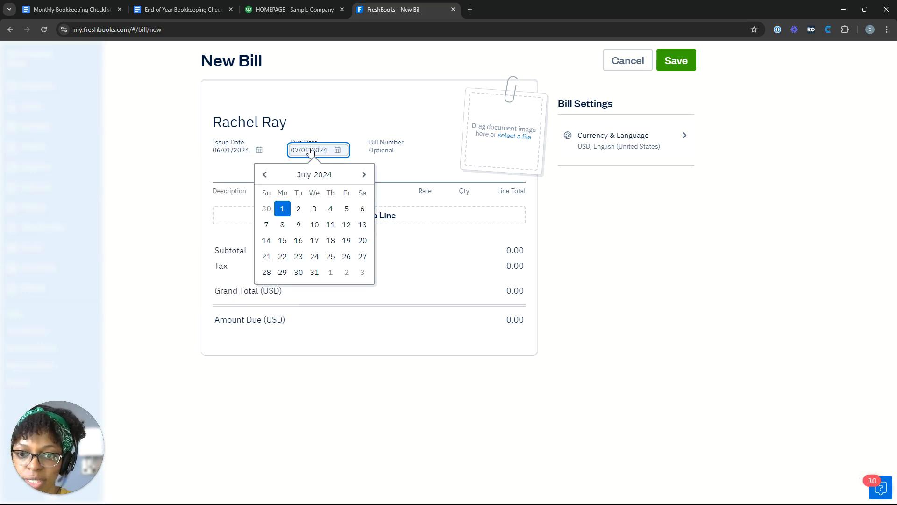
click(265, 176)
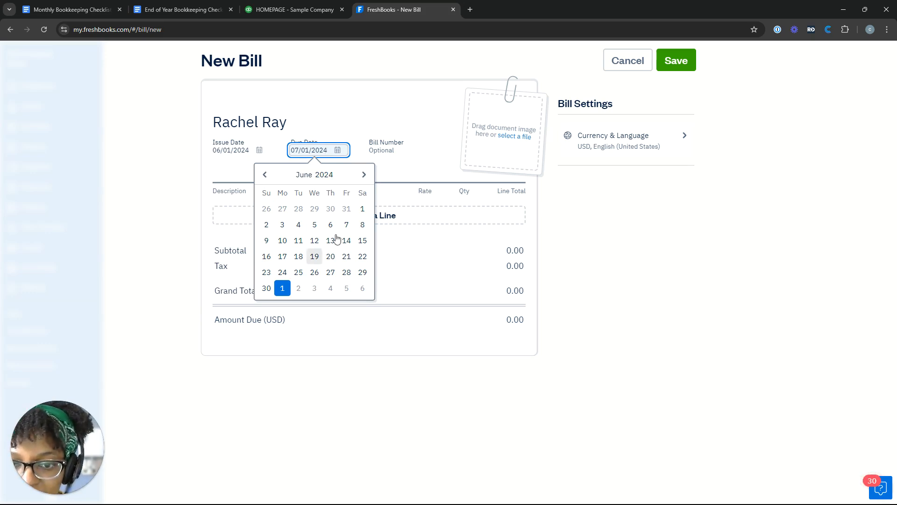
click(287, 292)
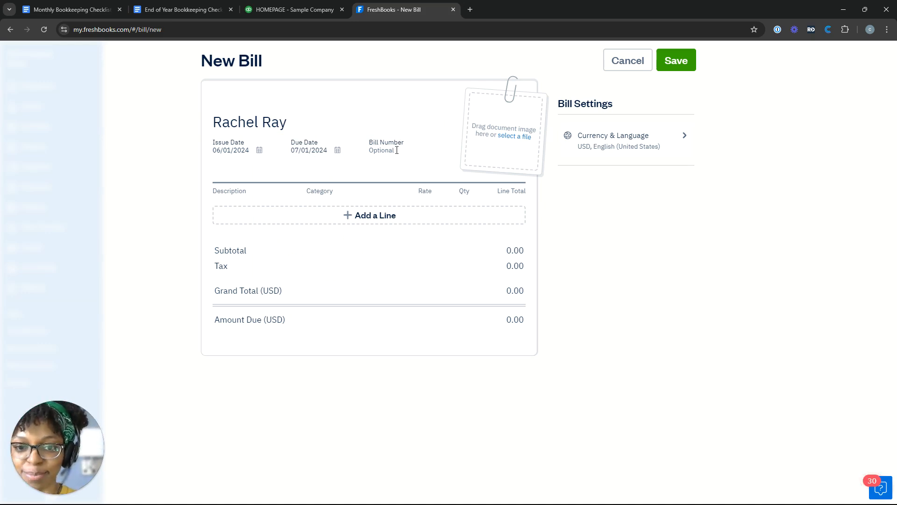
Enter 00202024BILL as the bill number
click(395, 150)
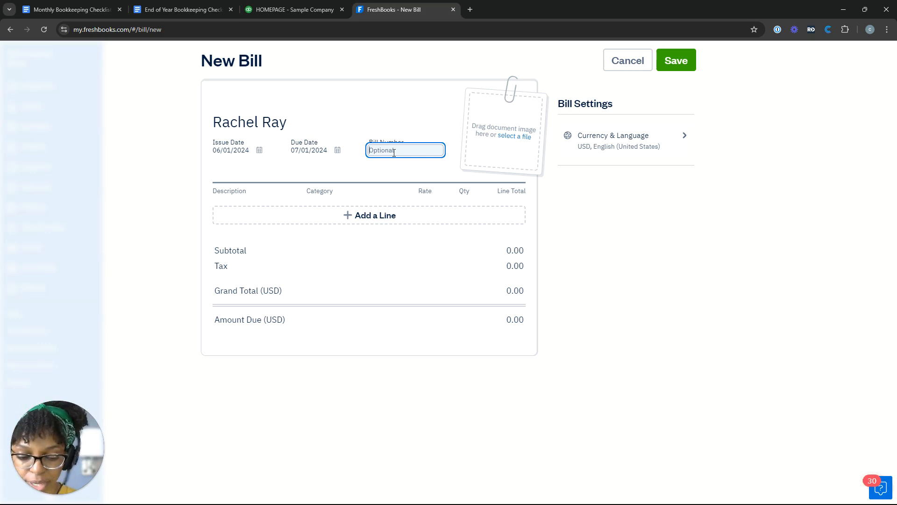
text(0001=)
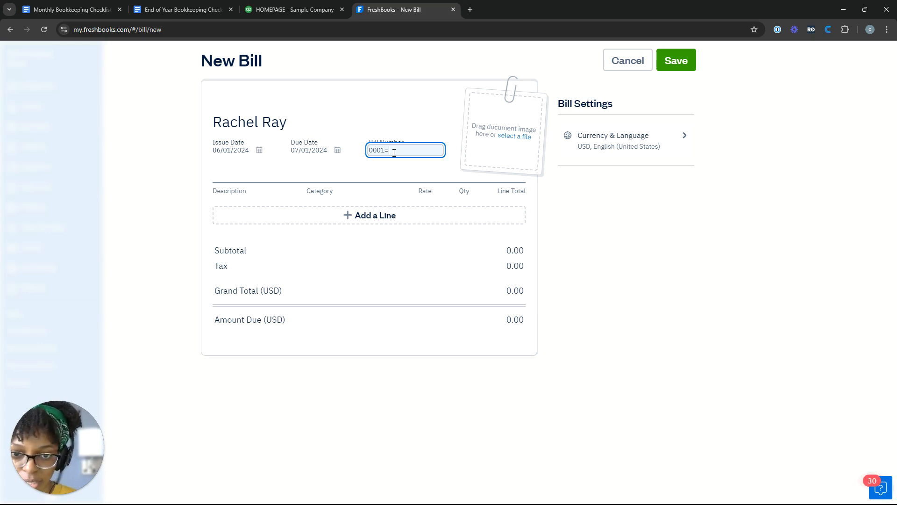
key(BackSpace)
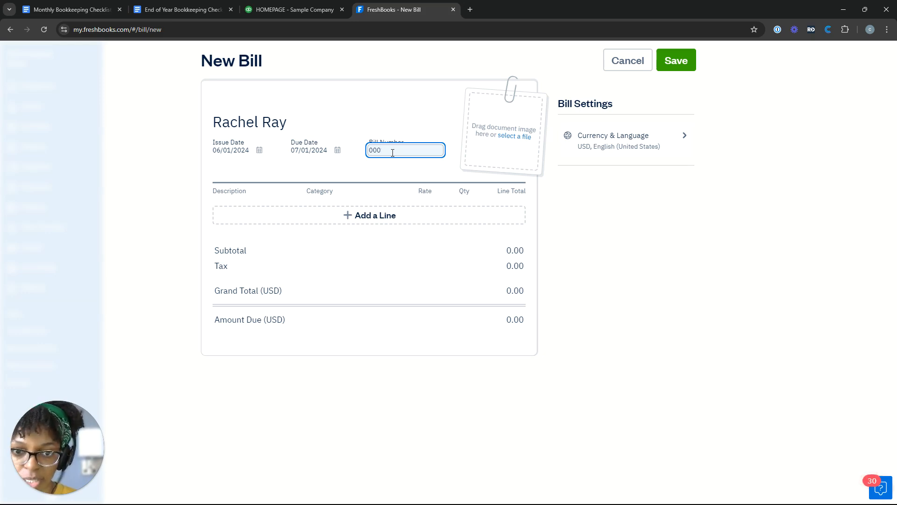
text(202024)
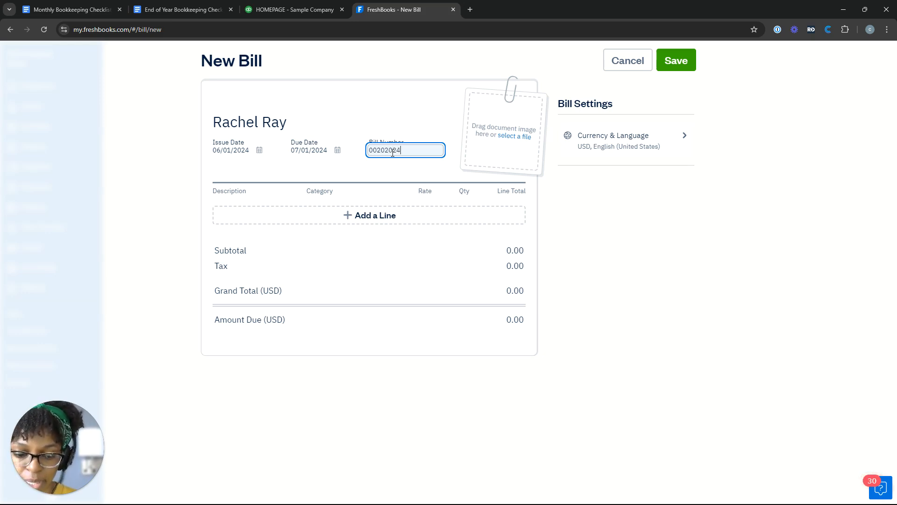
text(BILL)
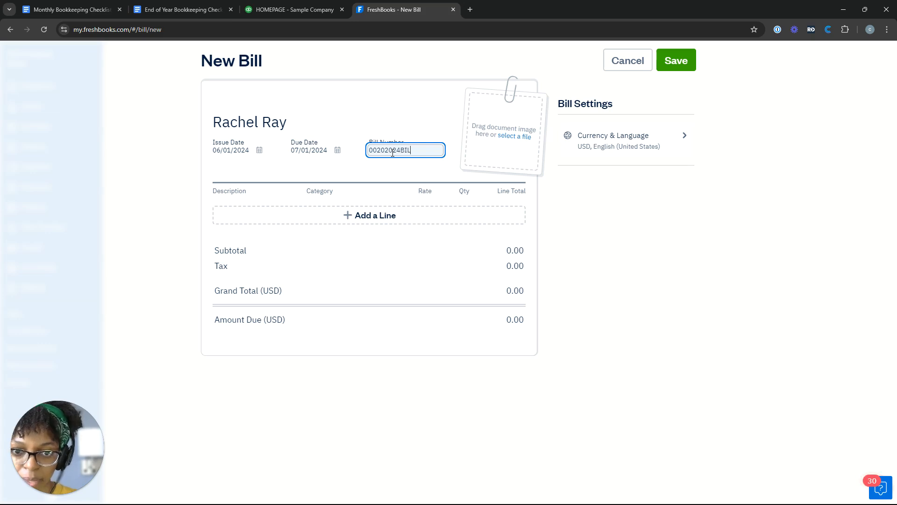
click(427, 129)
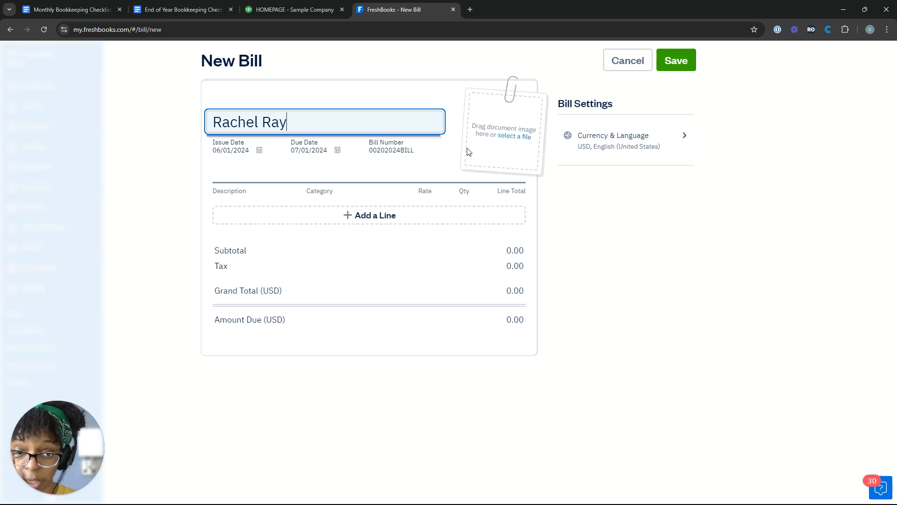
Add a line item described as 'Medical Interpreting at local Hospital - 10:00 am - 12:00 pm'
click(351, 217)
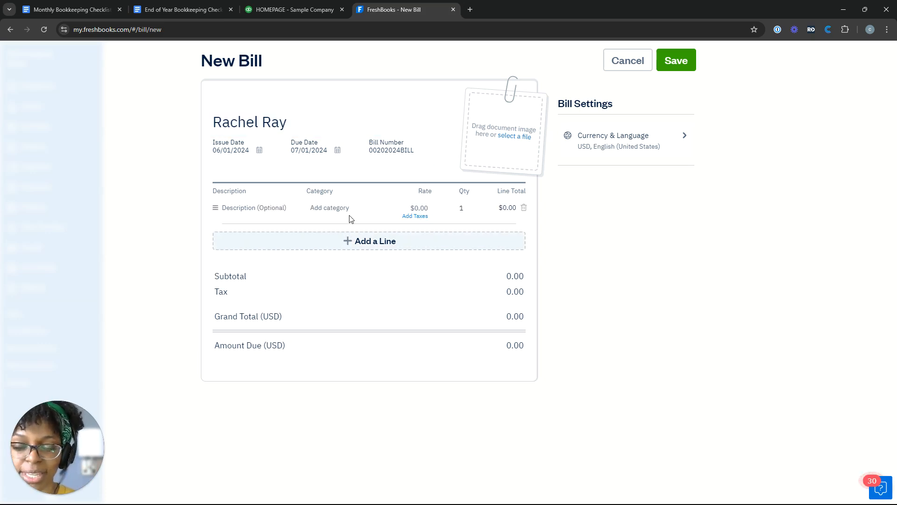
click(244, 206)
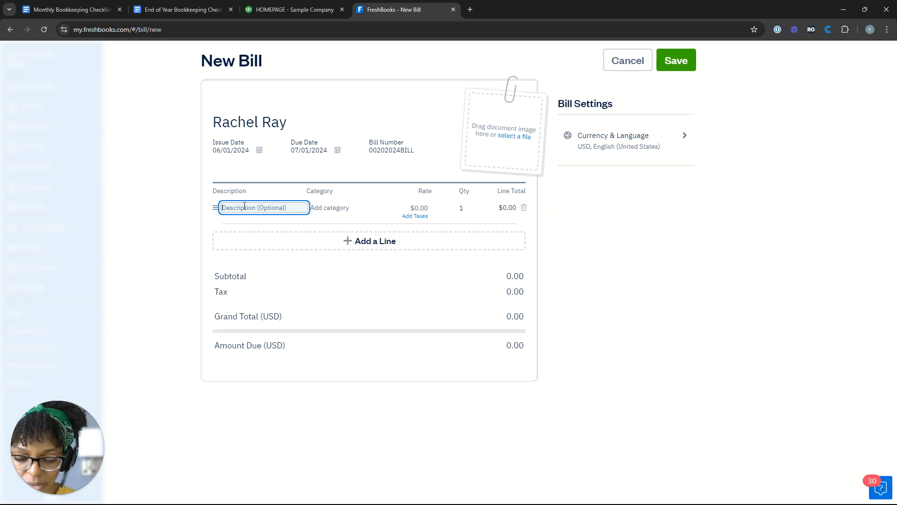
text(Medical Int)
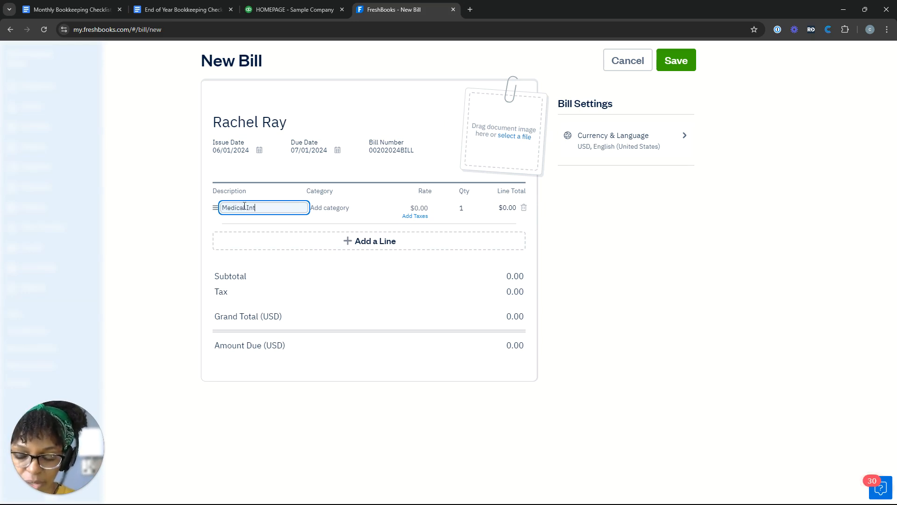
text(ere)
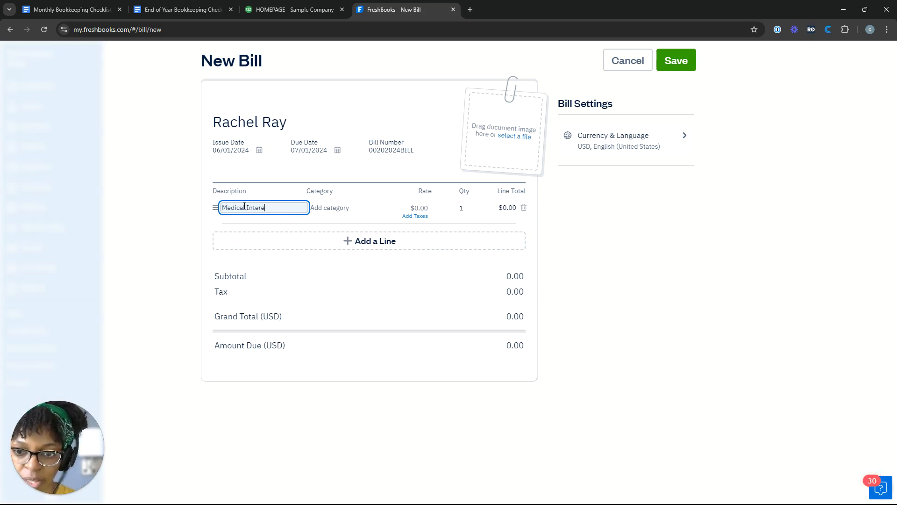
key(BackSpace)
text(preting at lo)
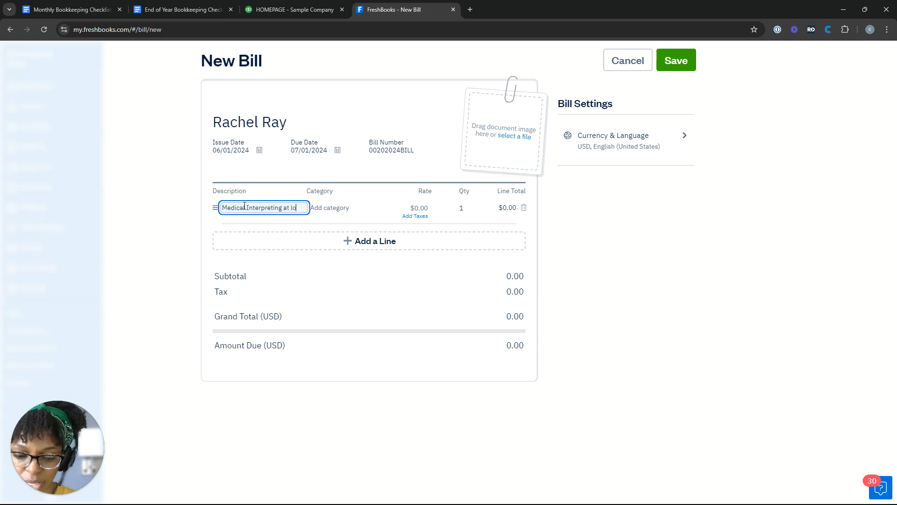
text(cal Host)
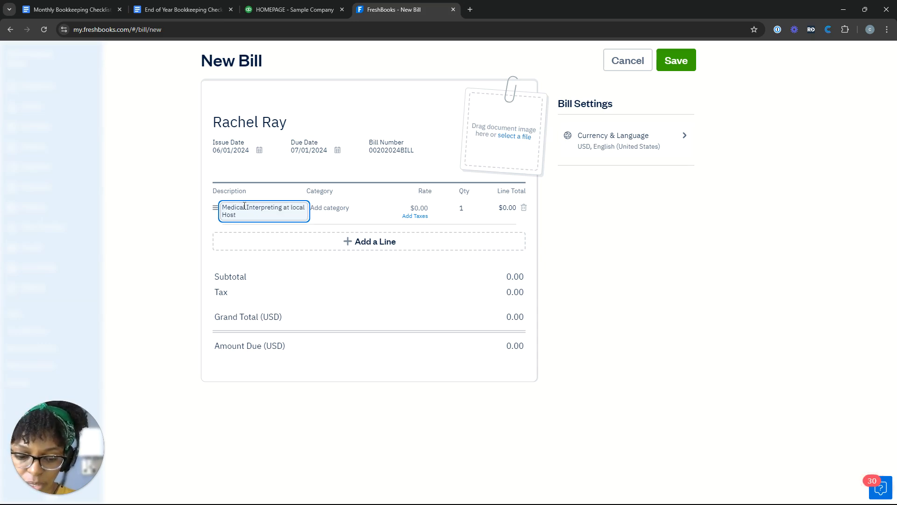
key(BackSpace)
text(pital )
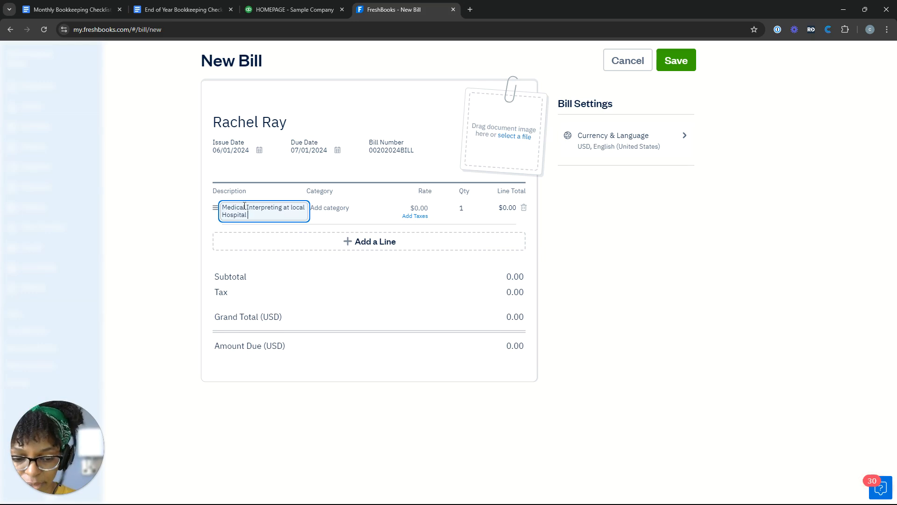
text(- 10:00 am)
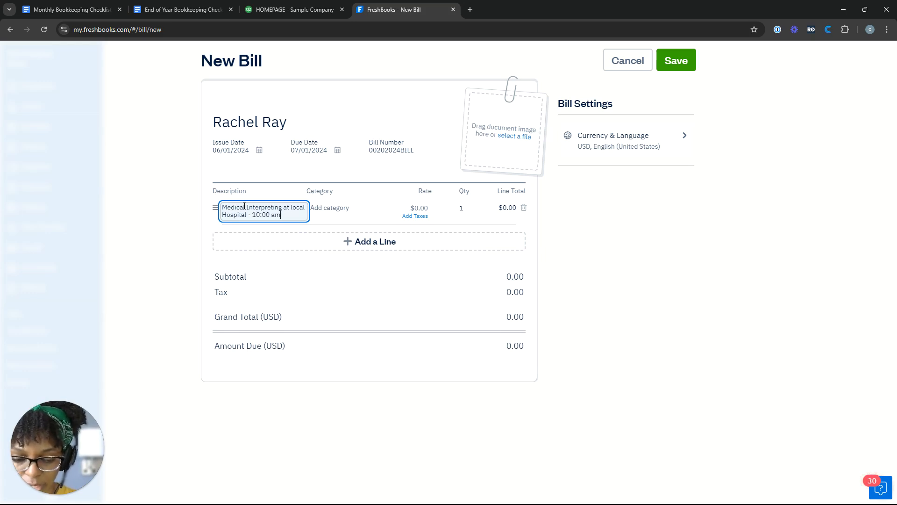
text( - 12:00 pm)
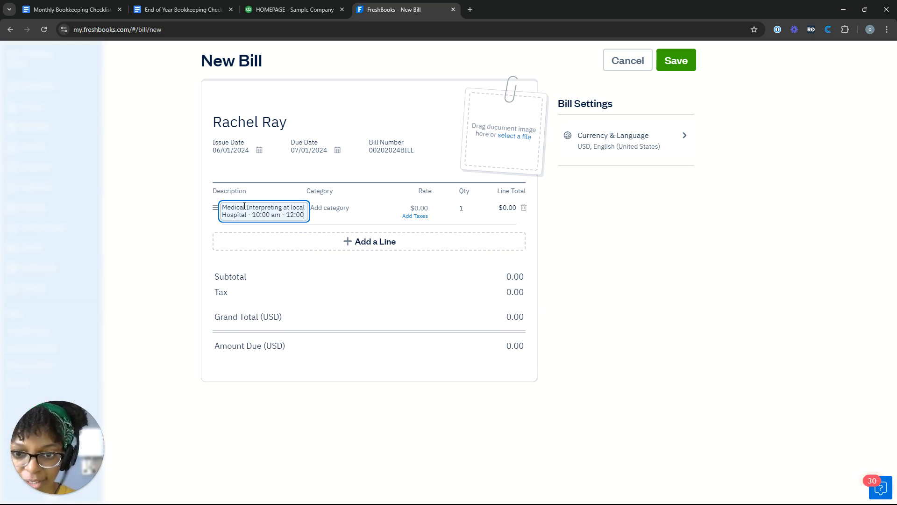
key(Tab)
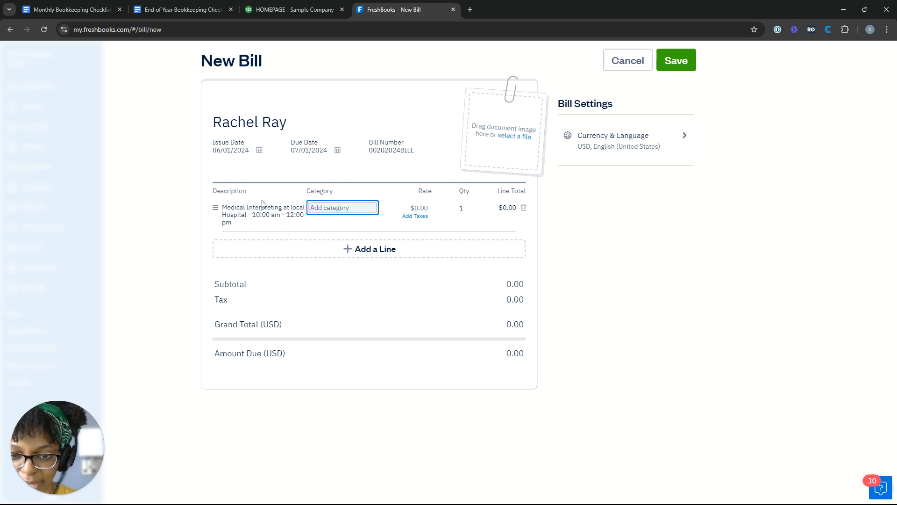
Search the line's Category field for 'sub' and create a new category from it
click(324, 211)
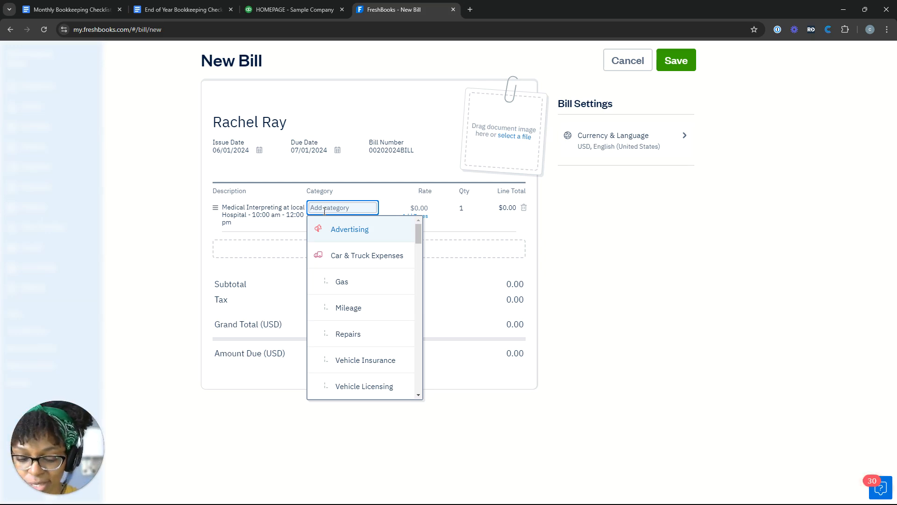
text(subcsub)
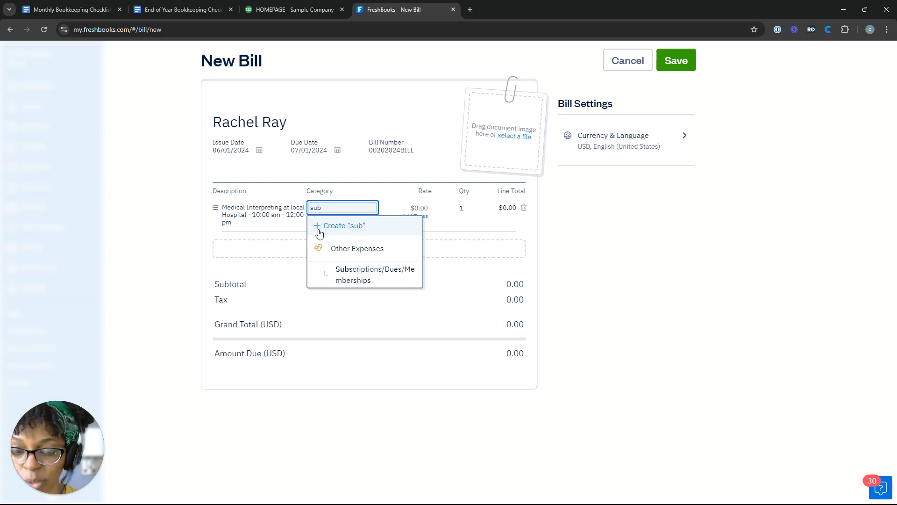
click(346, 229)
Rename the new category to 'Subcontractor Payments'
click(394, 255)
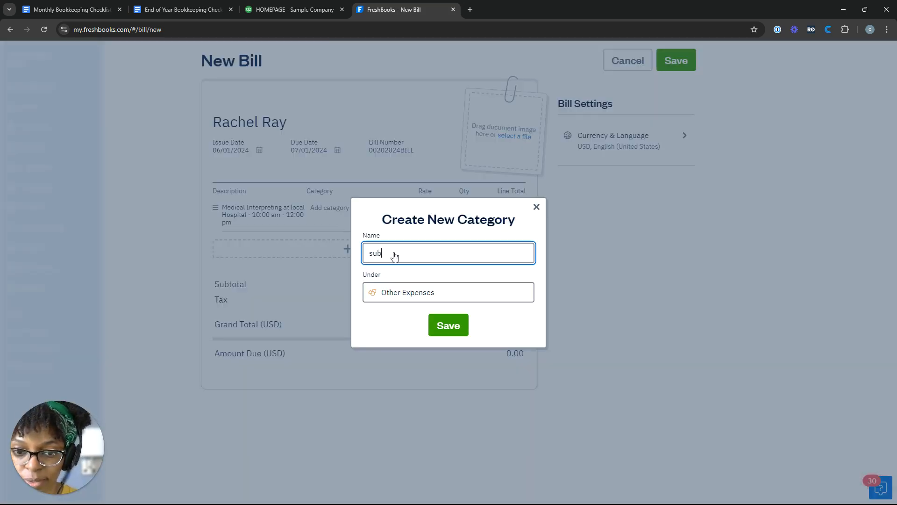
key(ctrl+a)
text(Subcont)
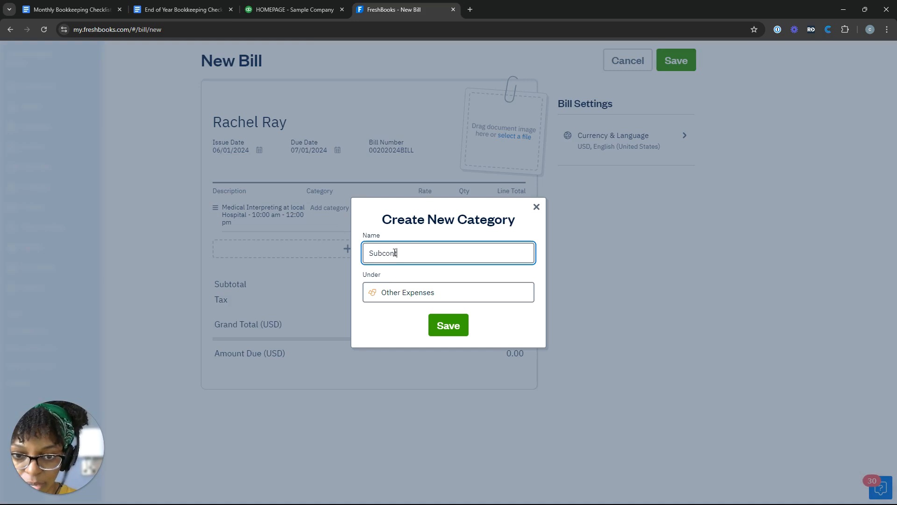
text(ractor)
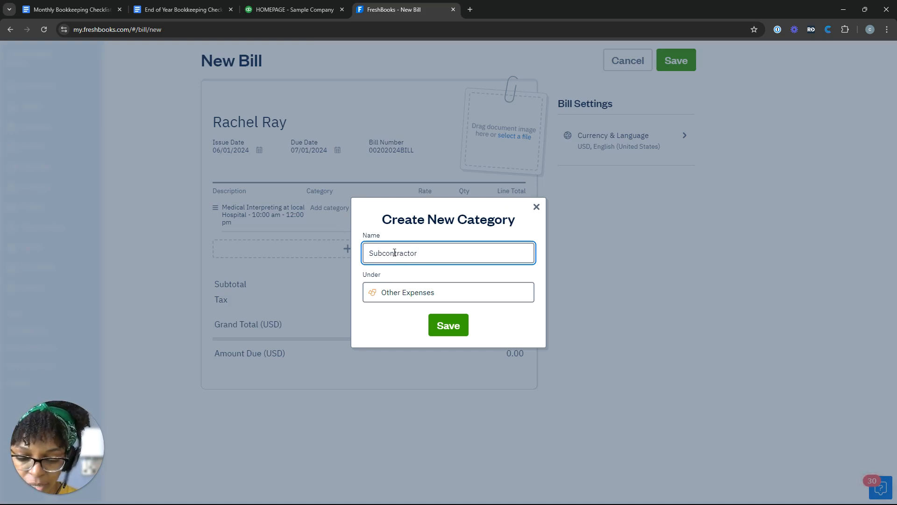
text( Payment)
key(BackSpace)
key(BackSpace)
key(BackSpace)
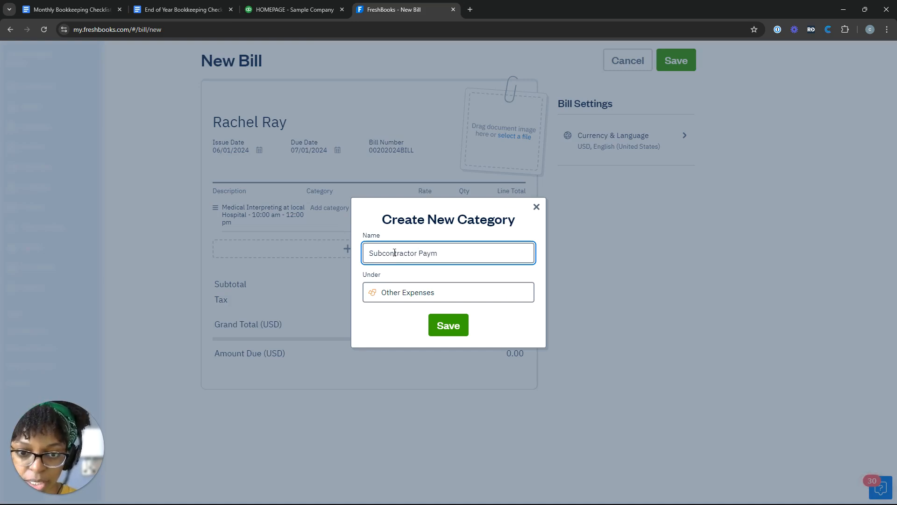
text(ents)
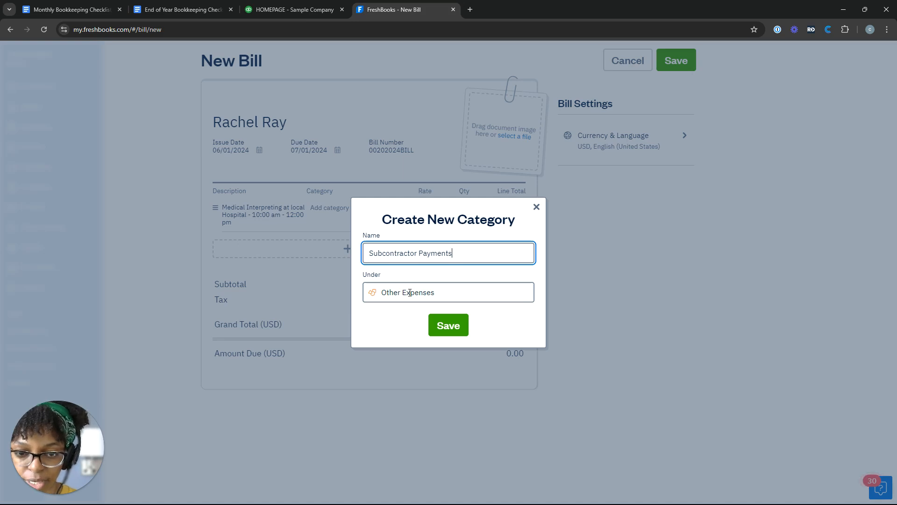
File the category under Cost of Goods Sold, save it, and close the dialog
click(362, 290)
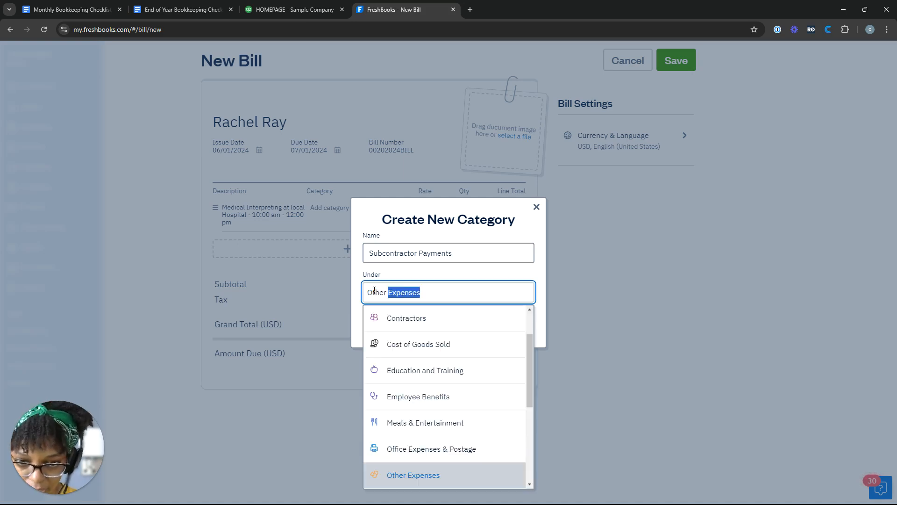
scroll(412, 339, up, 1)
scroll(412, 339, up, 1)
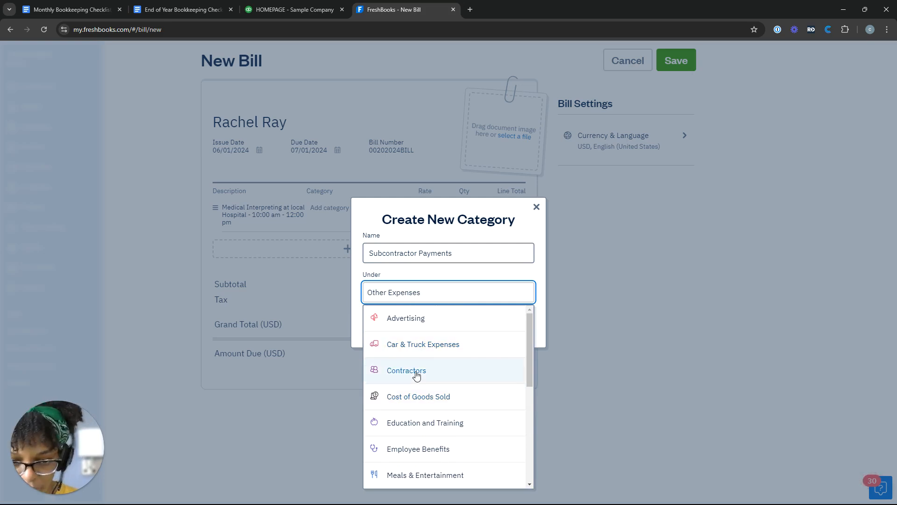
scroll(417, 376, down, 5)
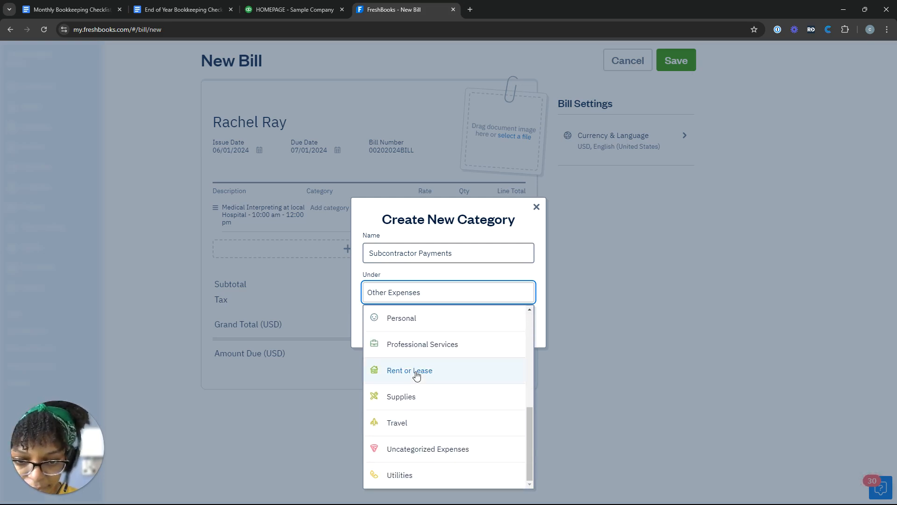
scroll(420, 451, up, 5)
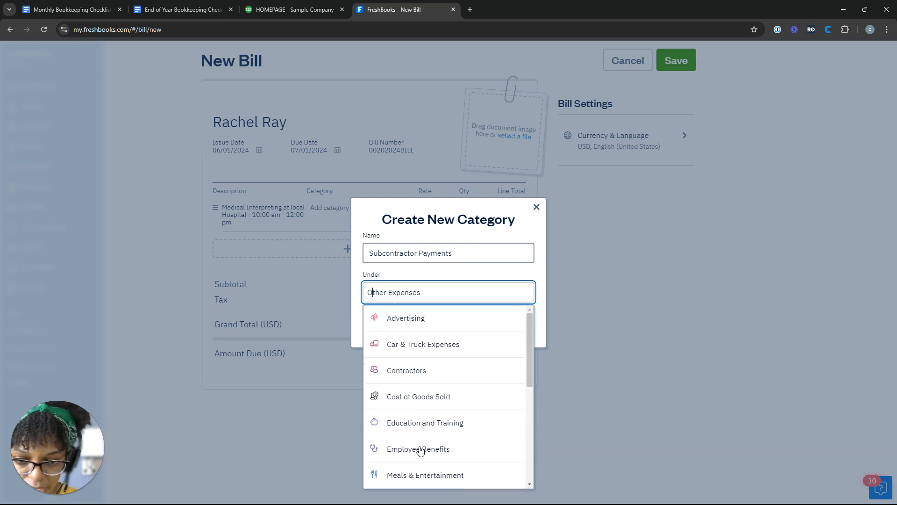
scroll(419, 449, down, 3)
scroll(420, 449, up, 3)
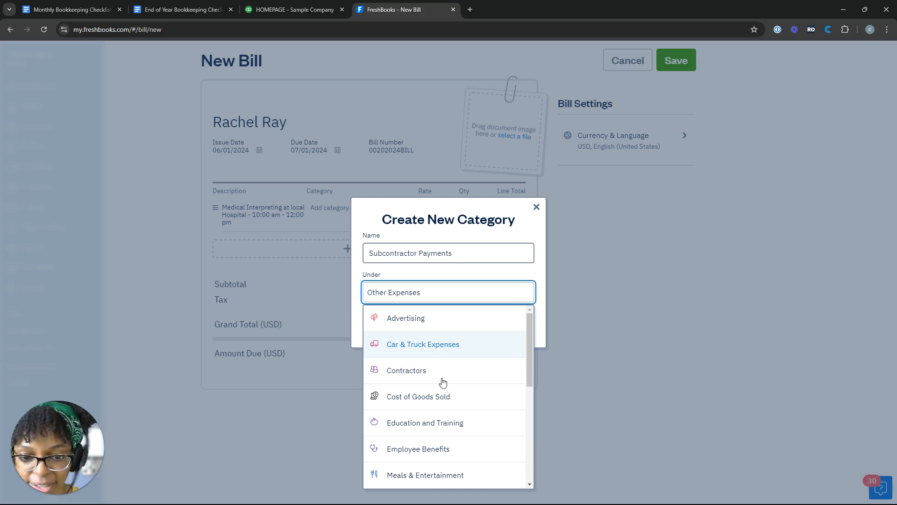
scroll(437, 394, down, 1)
click(437, 395)
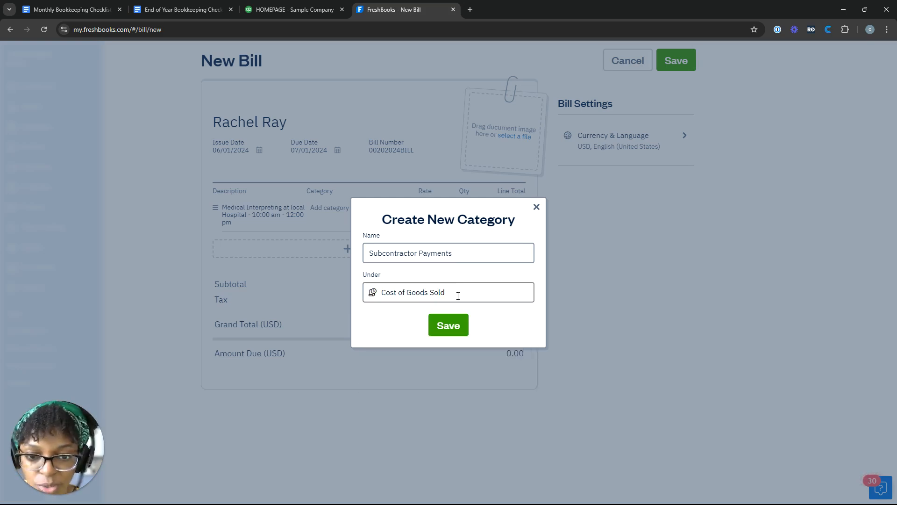
click(452, 321)
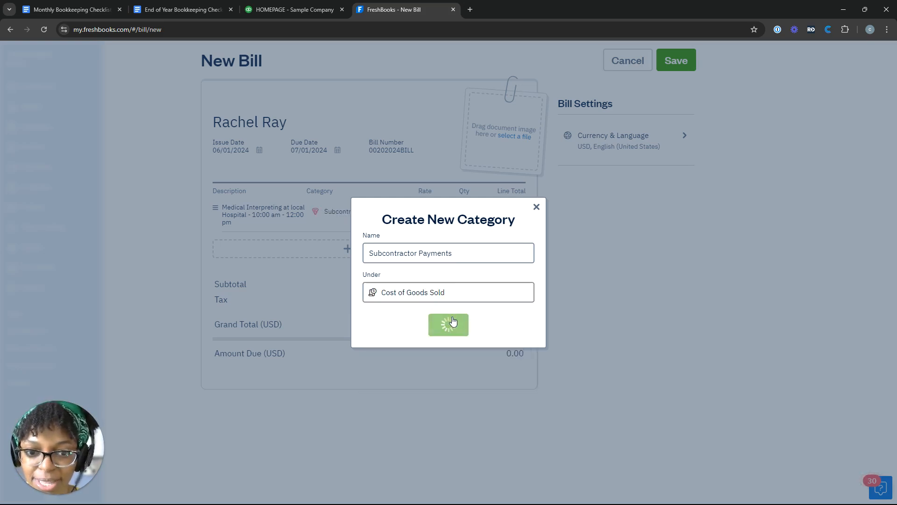
click(452, 321)
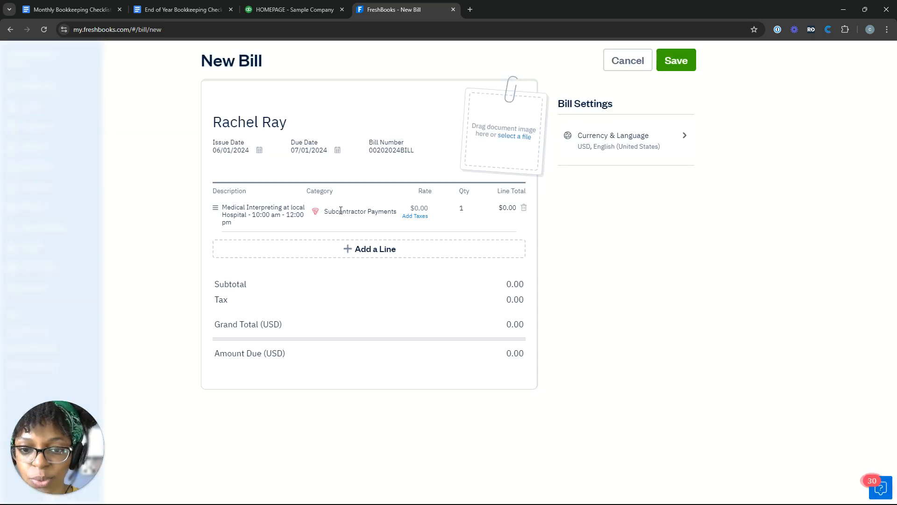
click(537, 204)
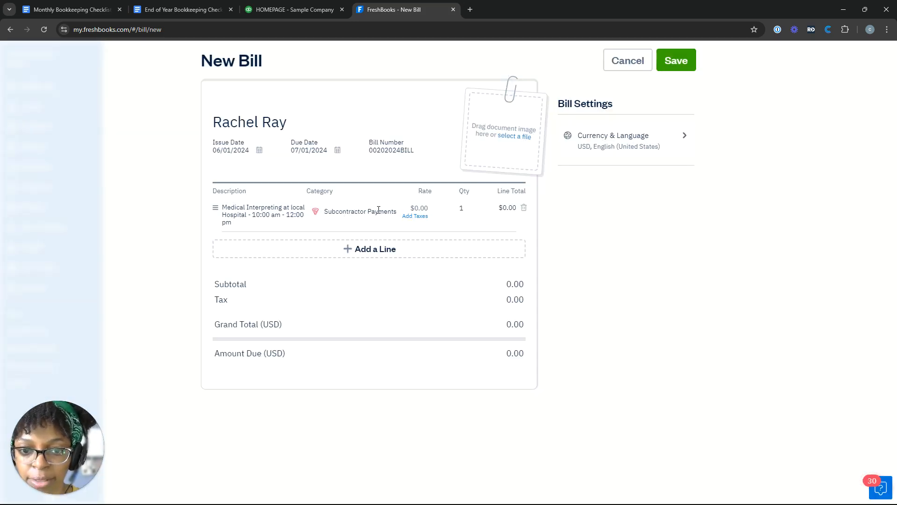
Set the line's rate to 75 and quantity to 2 for a $150.00 total, then save
click(427, 208)
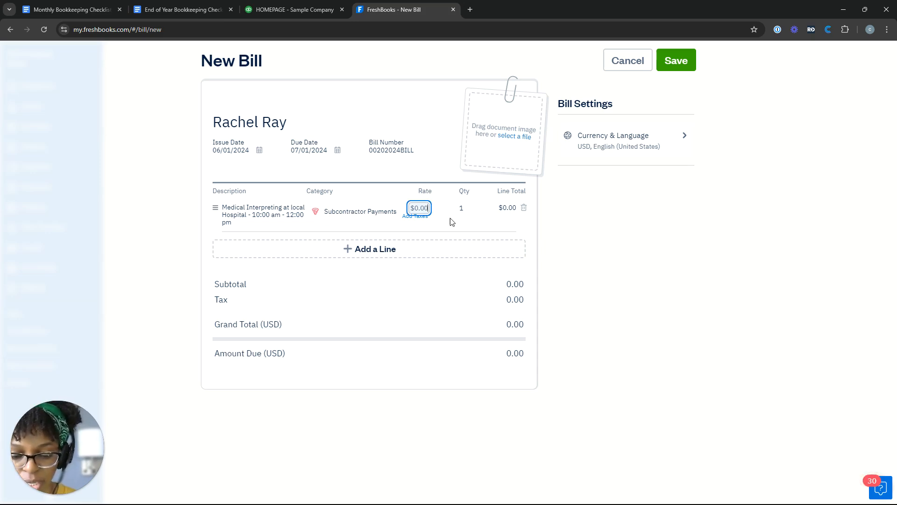
text(75)
key(Tab)
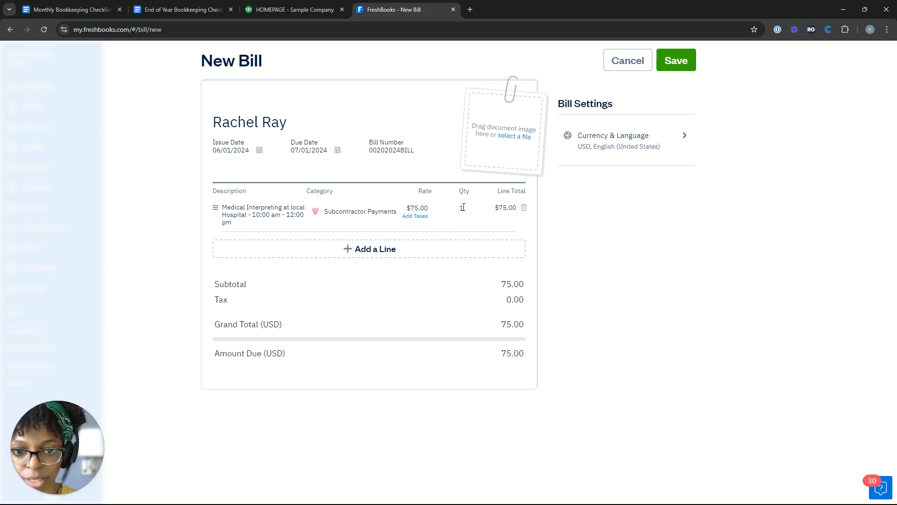
click(463, 206)
text(2)
key(Tab)
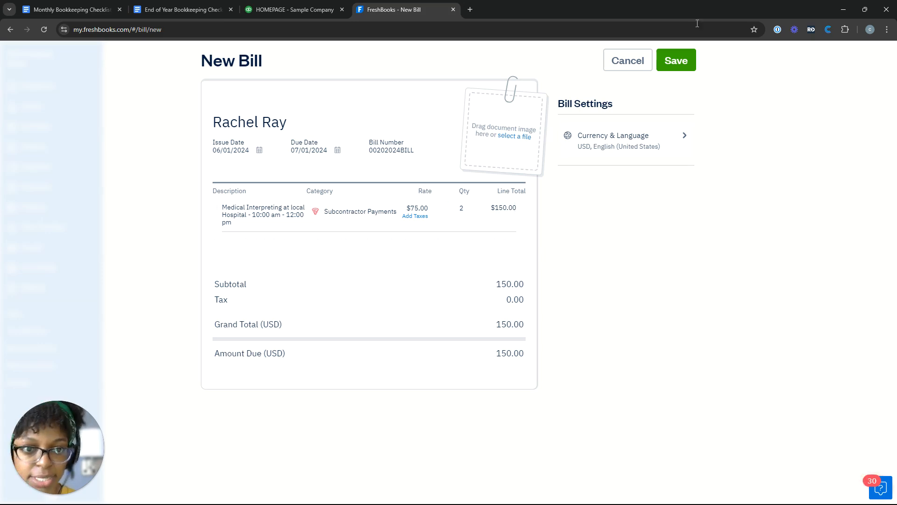
click(695, 58)
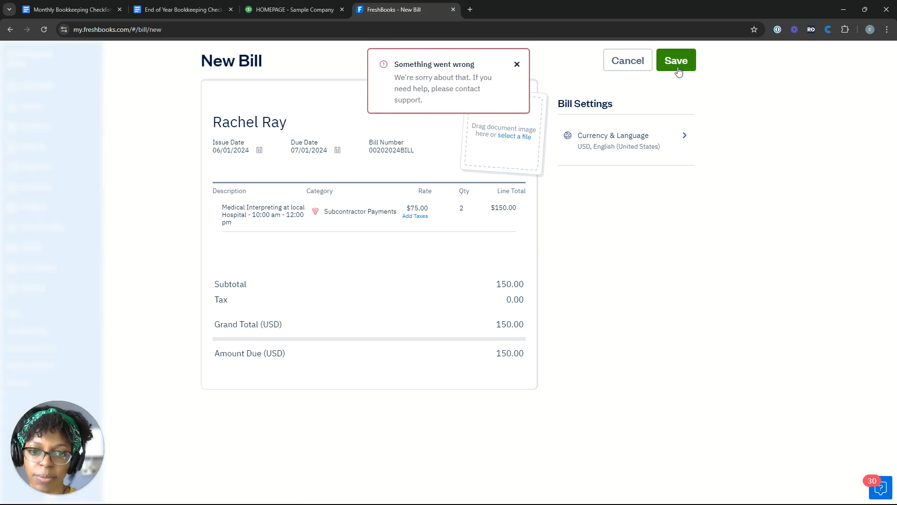
Retry saving the bill, then save the category as 'Subcontractor Payments' under Cost of Goods Sold
click(679, 71)
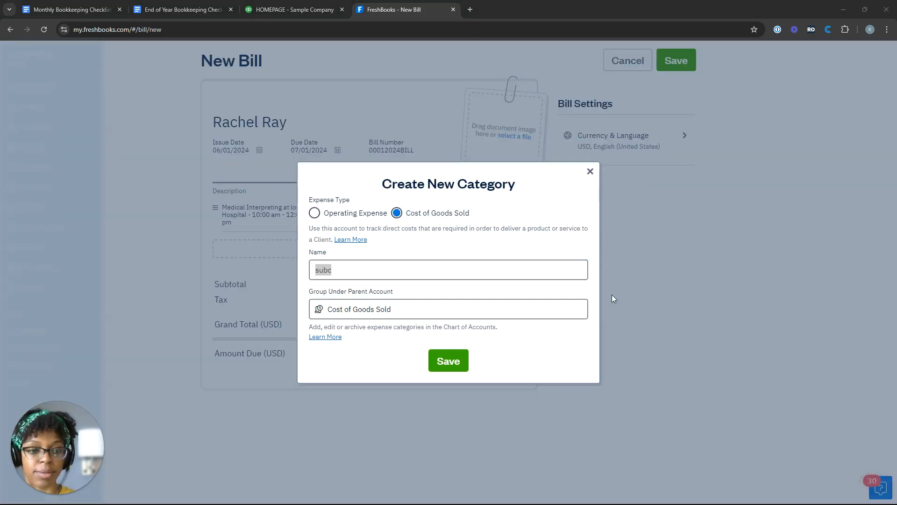
click(510, 266)
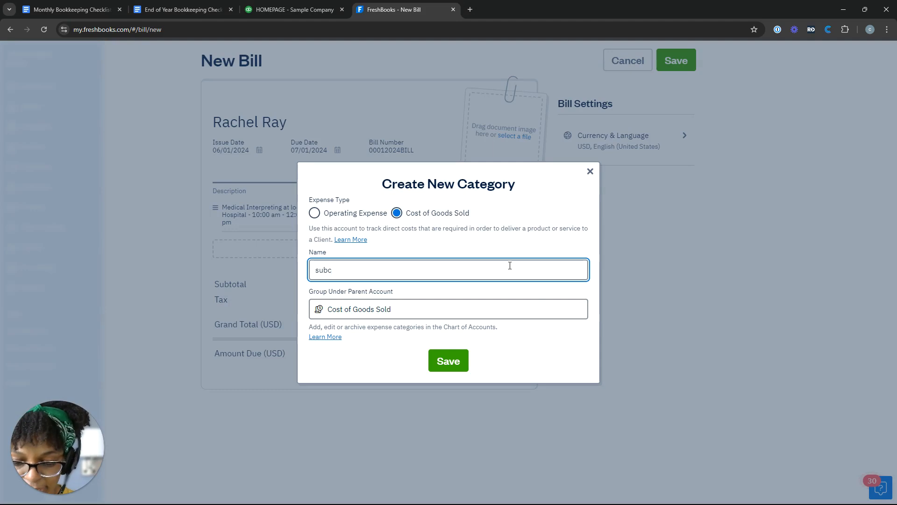
key(ctrl+a)
text(Subcontrac)
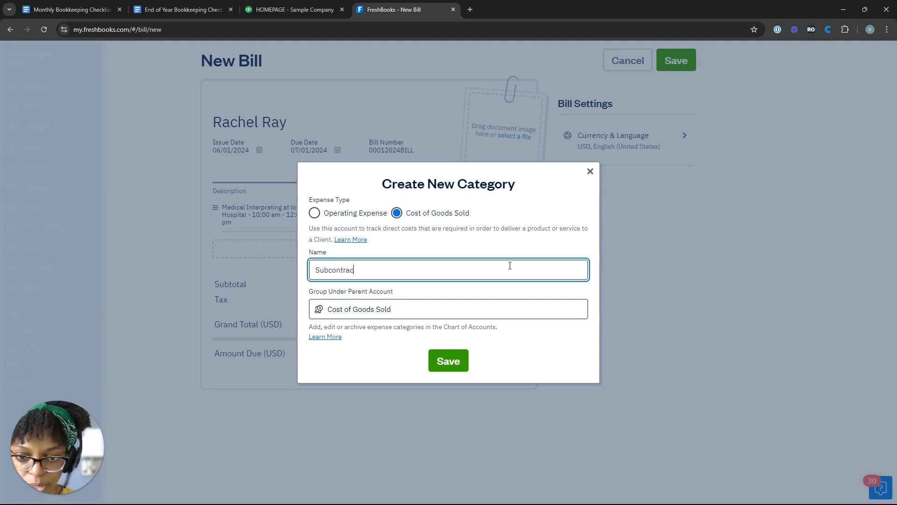
text(tor Pay)
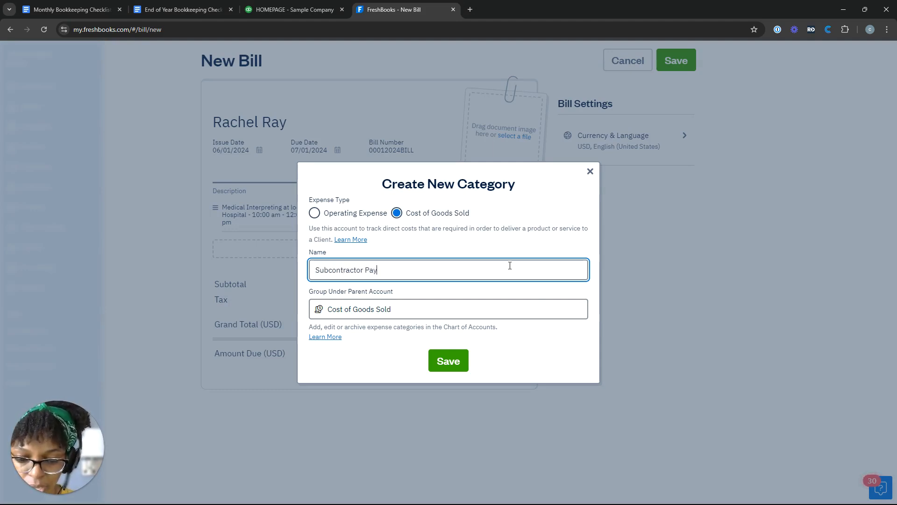
text(ments)
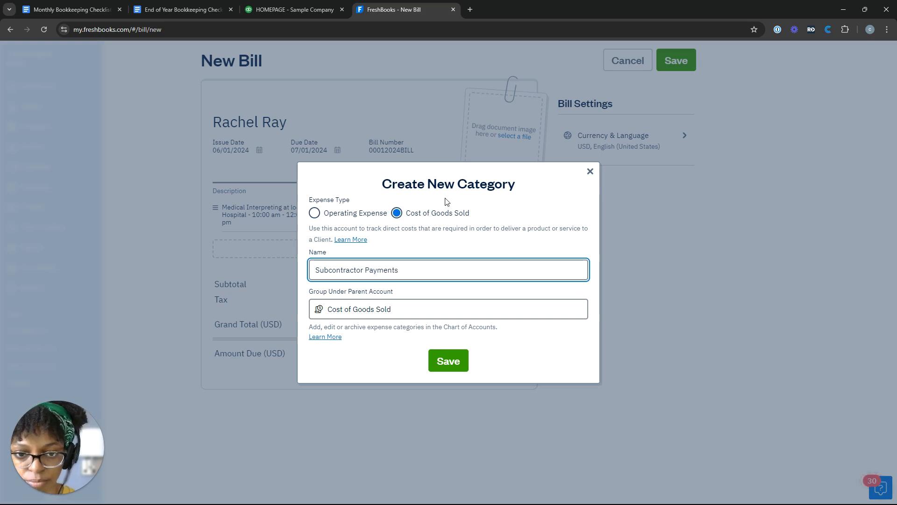
click(441, 363)
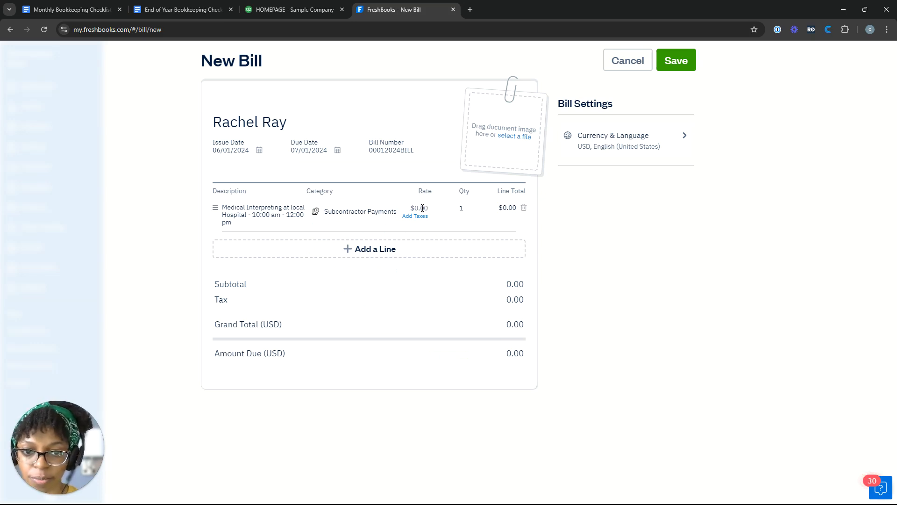
Re-enter rate 75 and quantity 2 on the line for a $150.00 total
click(424, 208)
text(75)
key(Tab)
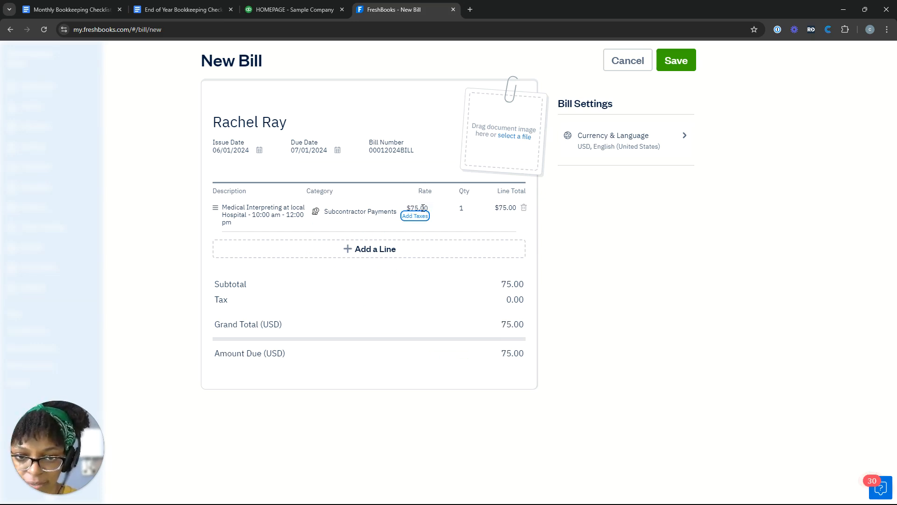
key(Tab)
text(2)
key(Tab)
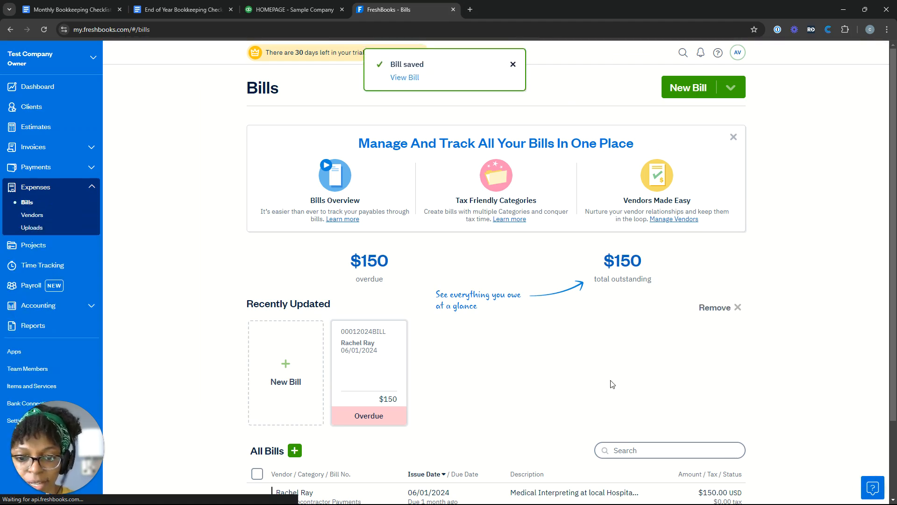
Open the Accounts Payable Aging report from the Reports list's Payments Reports section
scroll(608, 381, down, 3)
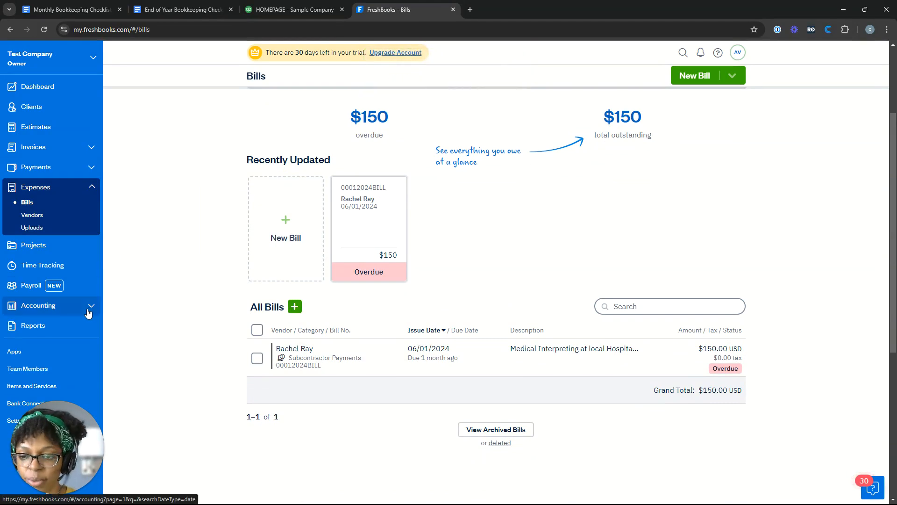
click(48, 330)
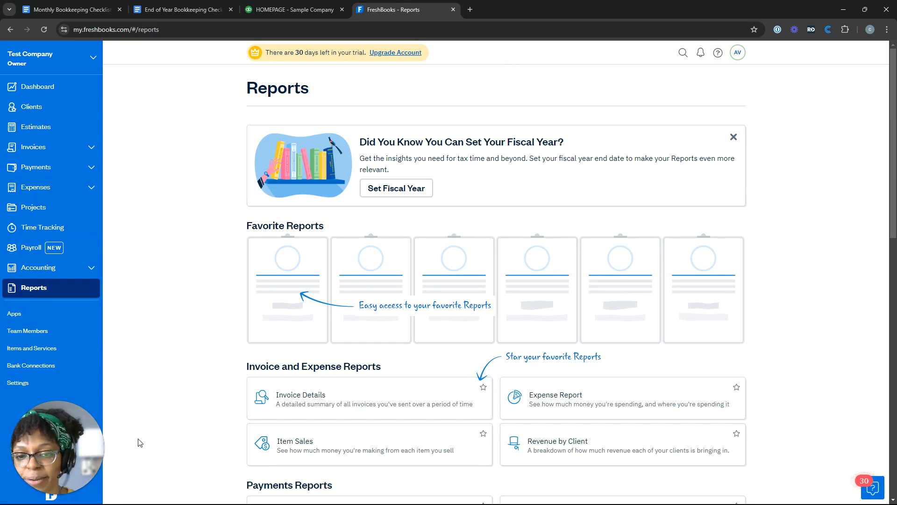
scroll(377, 300, down, 15)
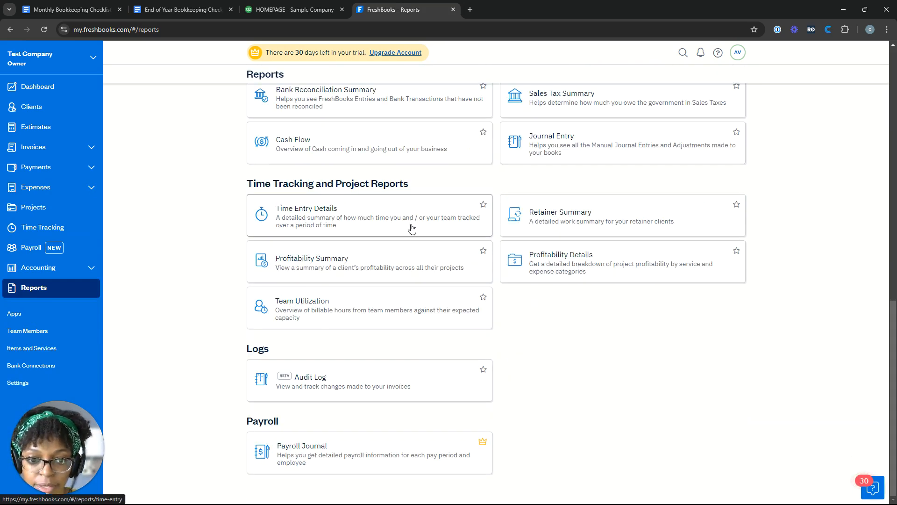
scroll(411, 226, up, 3)
scroll(482, 254, down, 2)
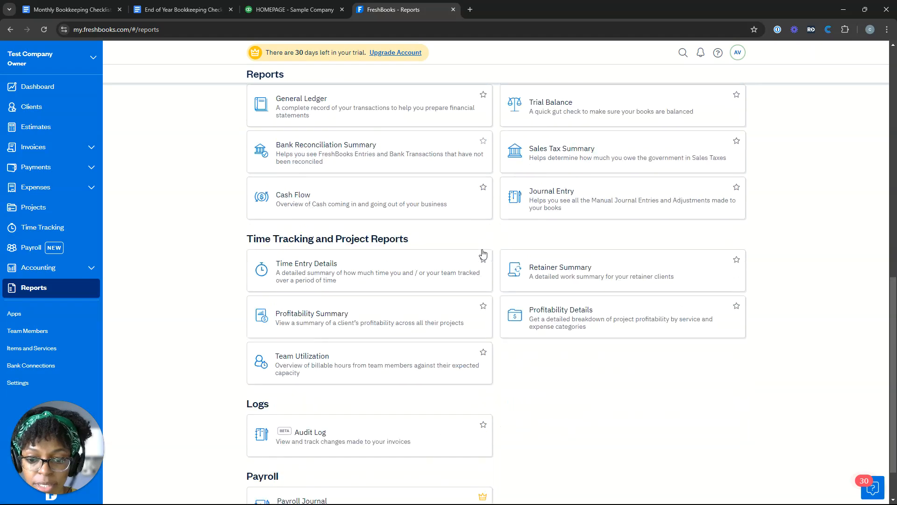
scroll(481, 252, up, 4)
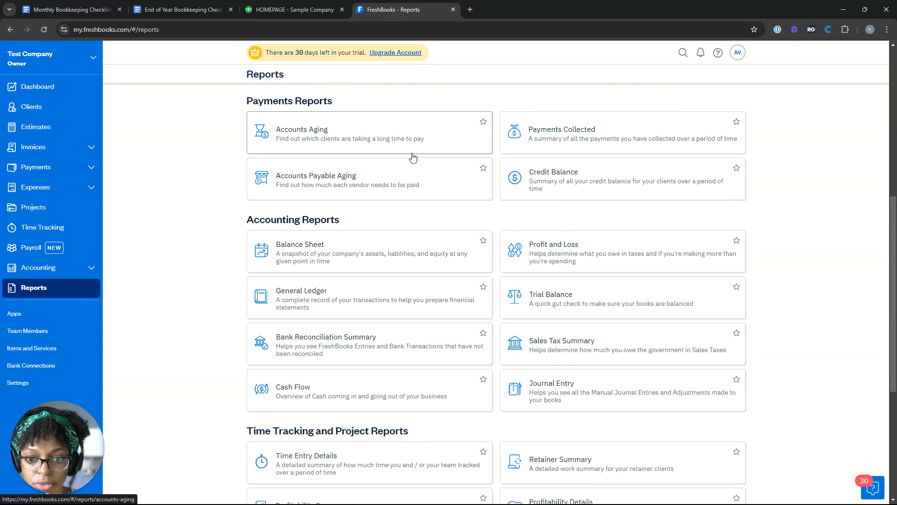
click(415, 177)
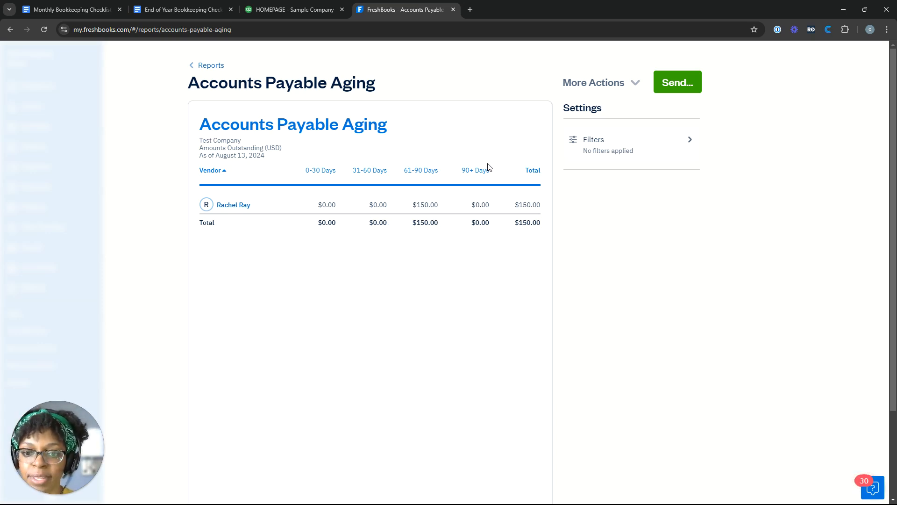
Check the aging report's $150.00 vendor total in the 61-90 Days column
click(633, 83)
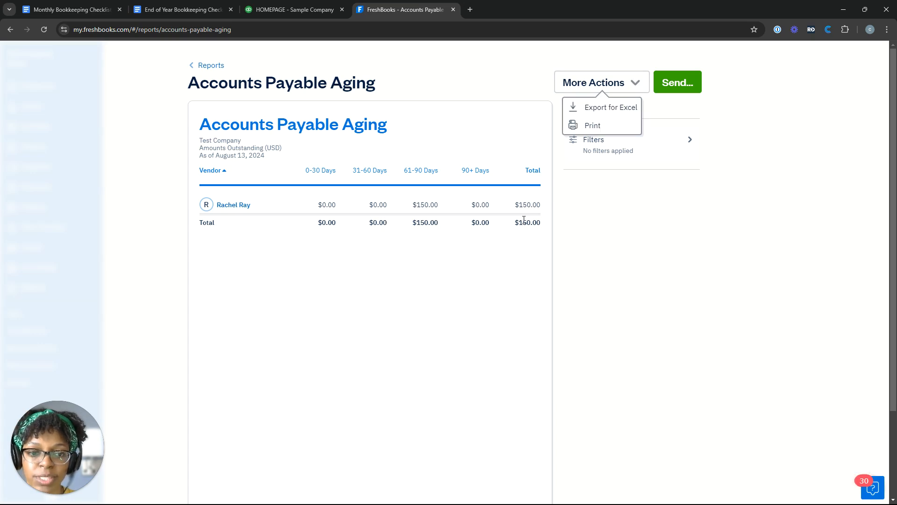
drag(517, 230, 419, 202)
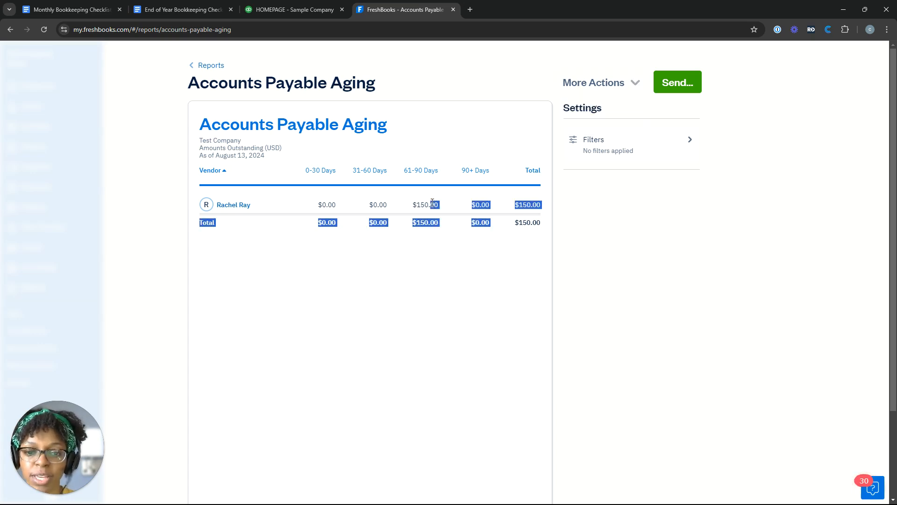
click(415, 203)
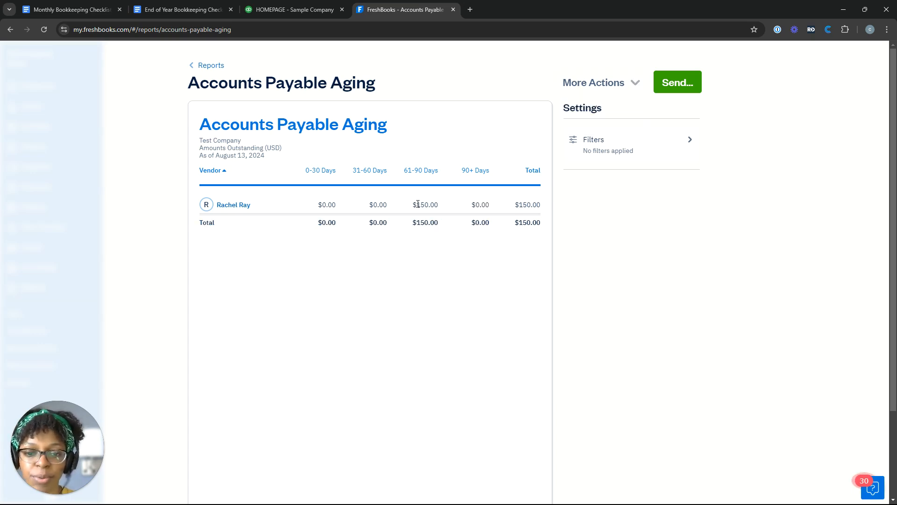
Open the vendor's $150.00 bill 00012024BILL and start adding a payment to it
click(244, 210)
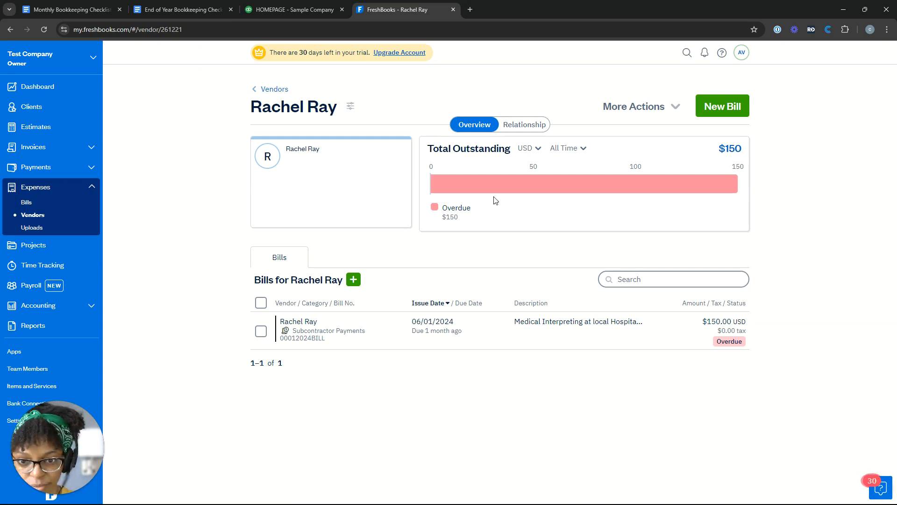
click(571, 338)
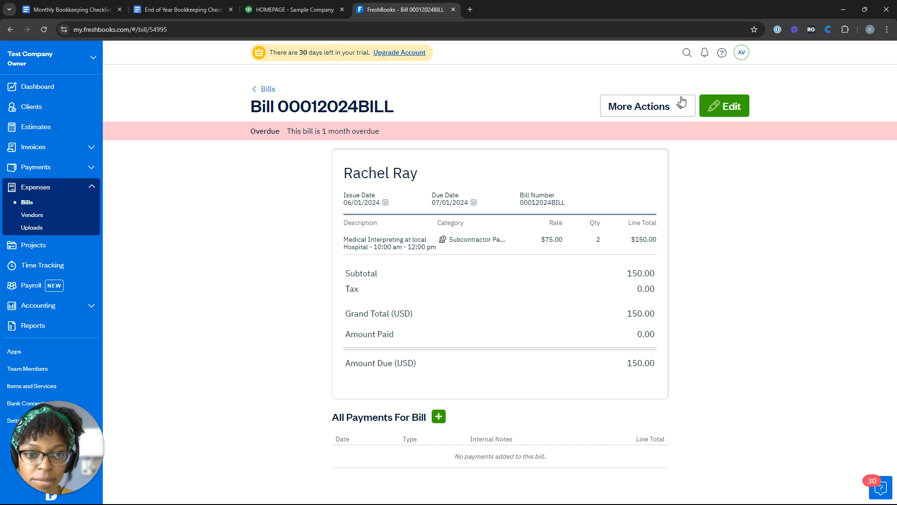
click(680, 102)
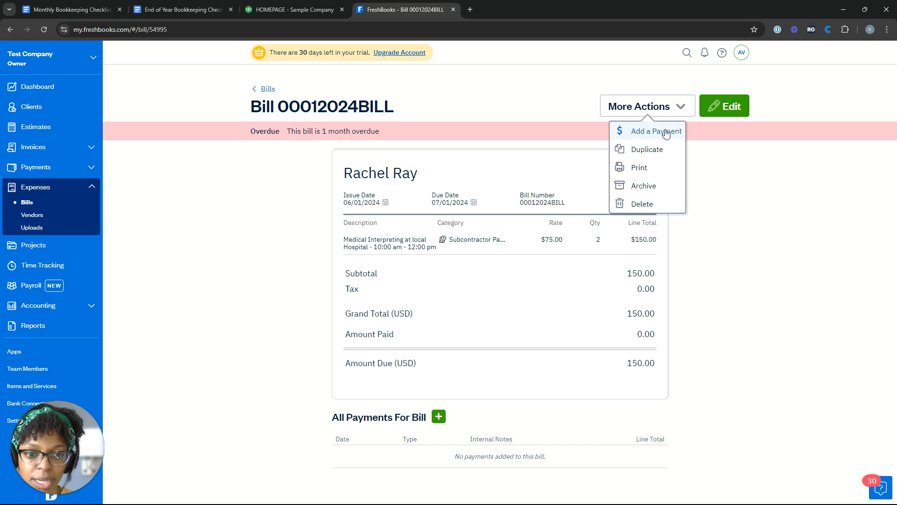
click(666, 133)
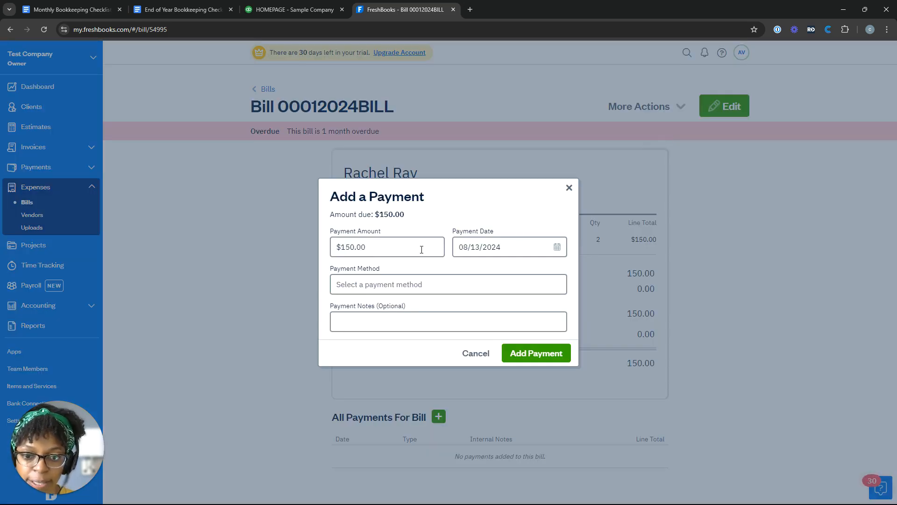
Keep the payment date at 08/13/2024 and set the payment method to Check
click(558, 247)
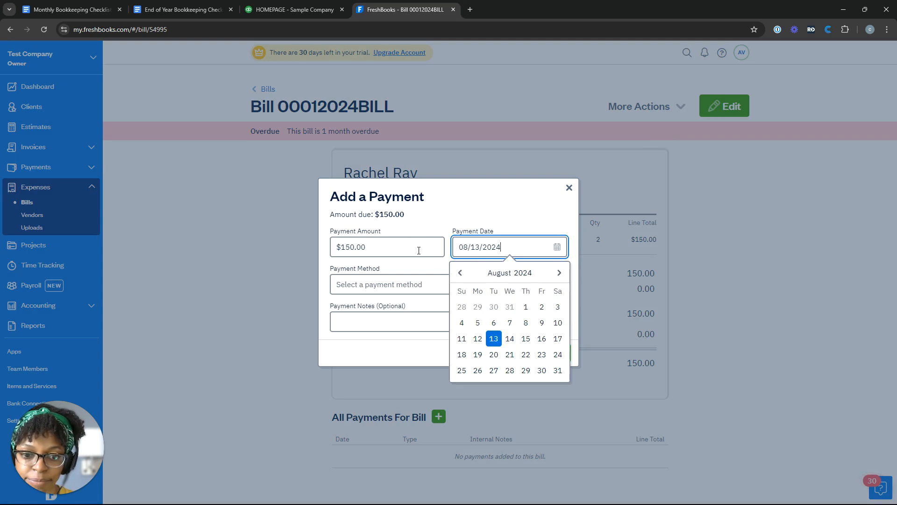
click(460, 274)
click(460, 273)
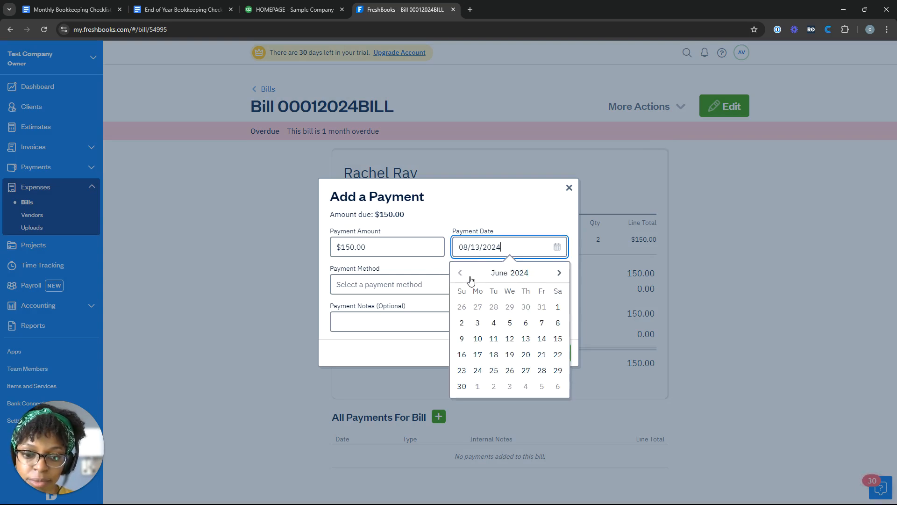
click(559, 274)
click(560, 273)
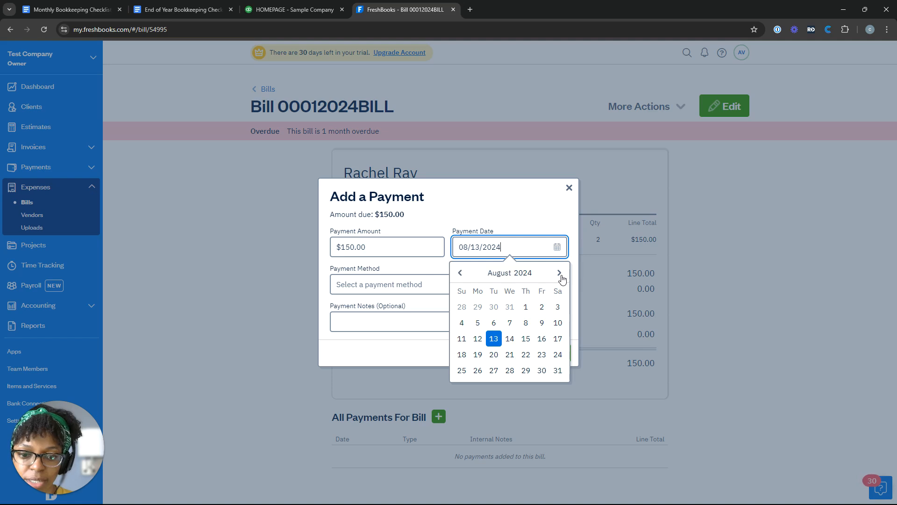
click(496, 339)
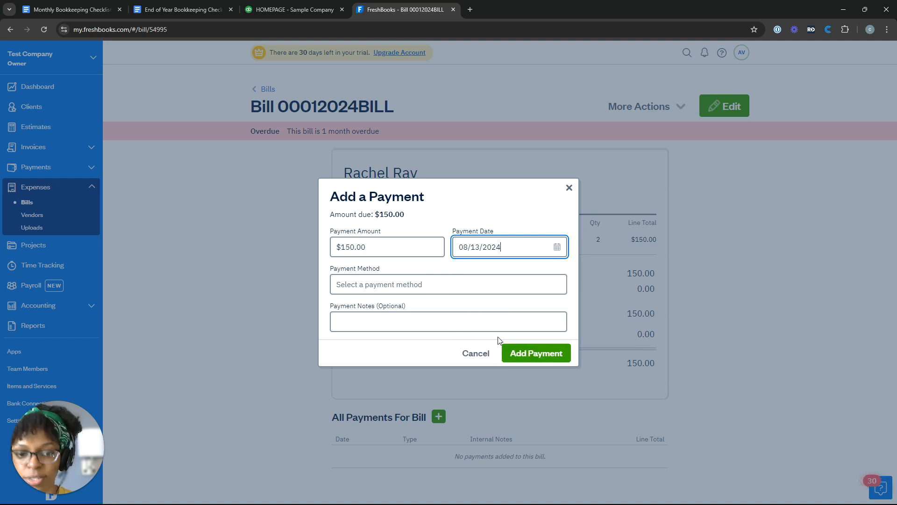
click(434, 292)
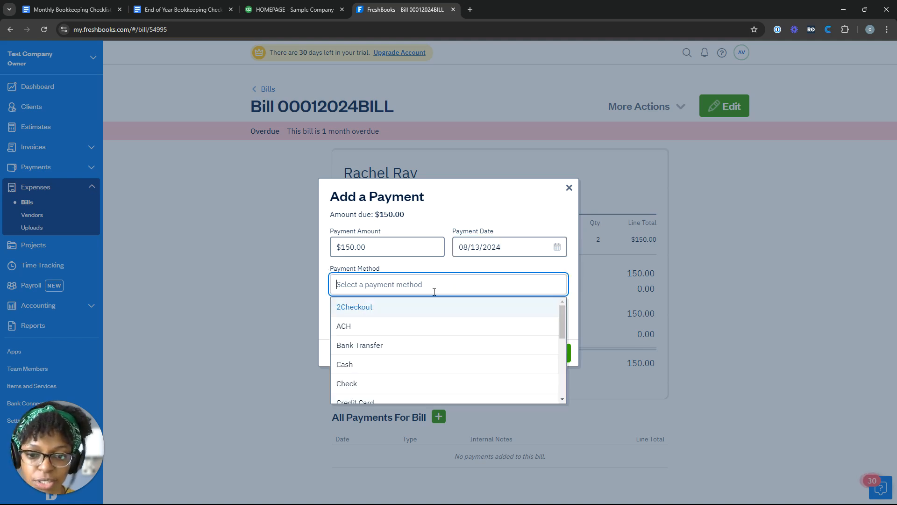
click(380, 388)
Note that check #111 was written and mailed 8/13/24, then submit the $150 payment
click(395, 322)
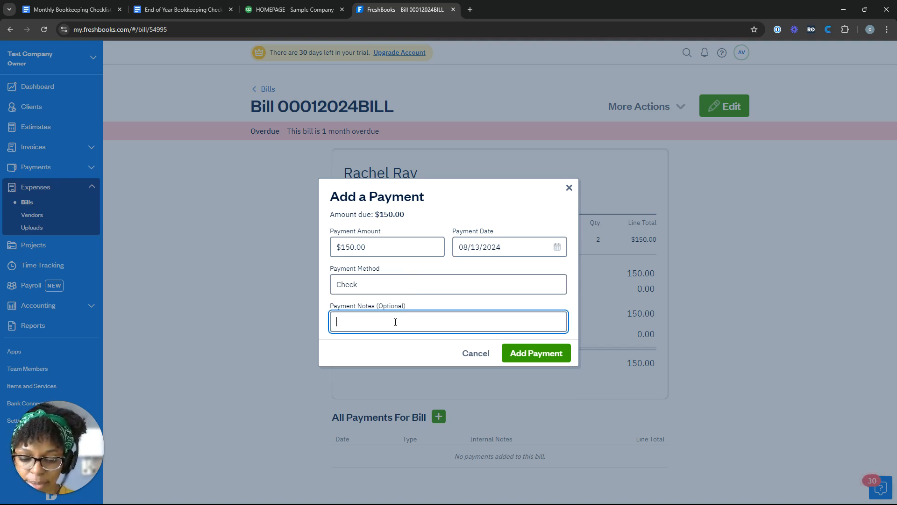
text(Check maile)
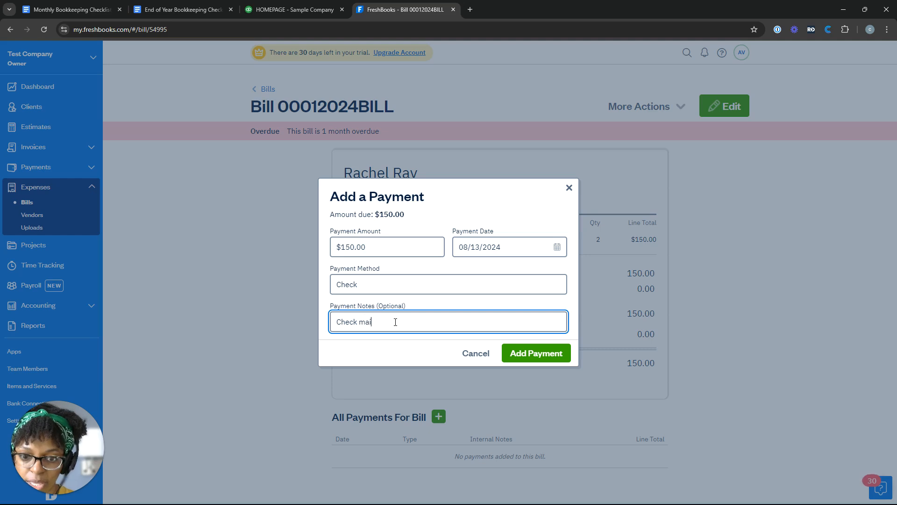
key(BackSpace)
key(BackSpace)
key(BackSpace)
key(BackSpace)
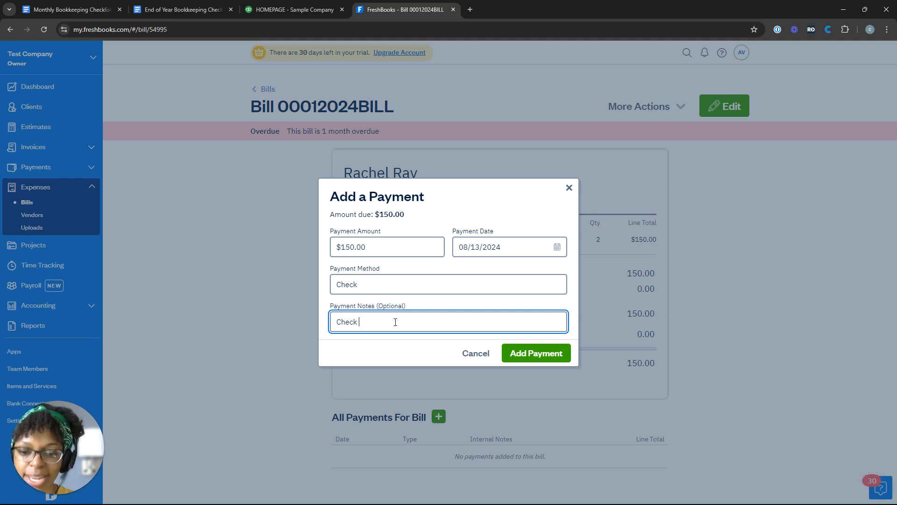
text(w)
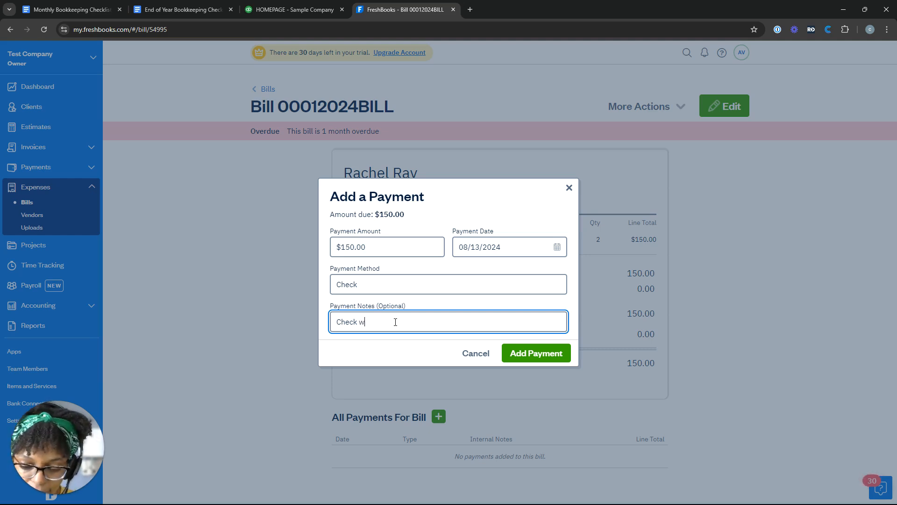
text(ritten 8/12)
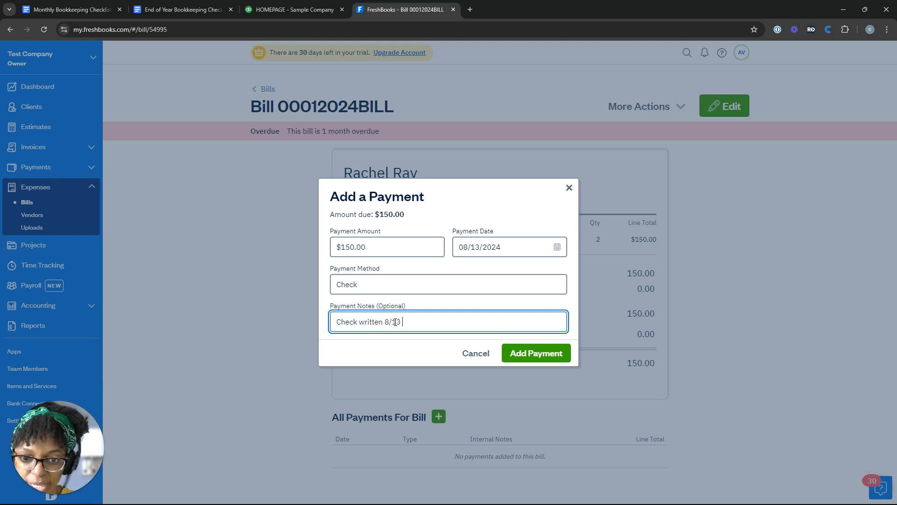
text( and)
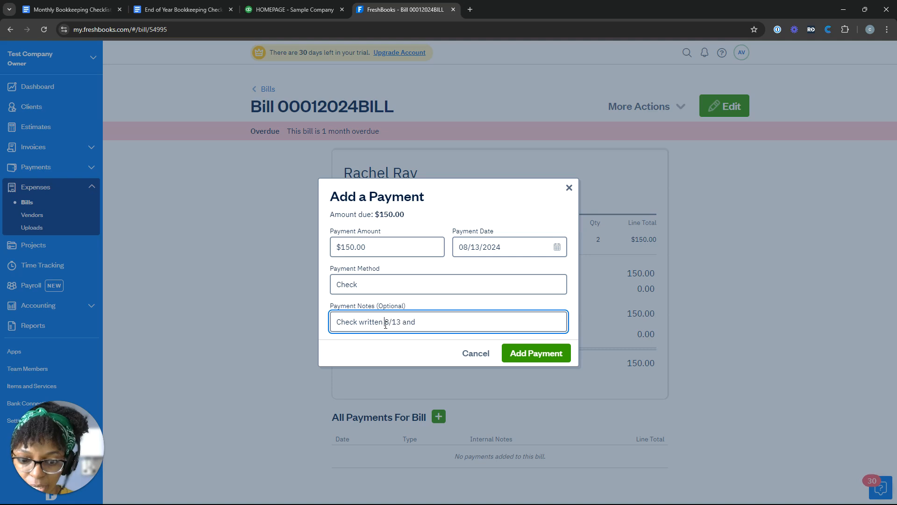
text(and mailed)
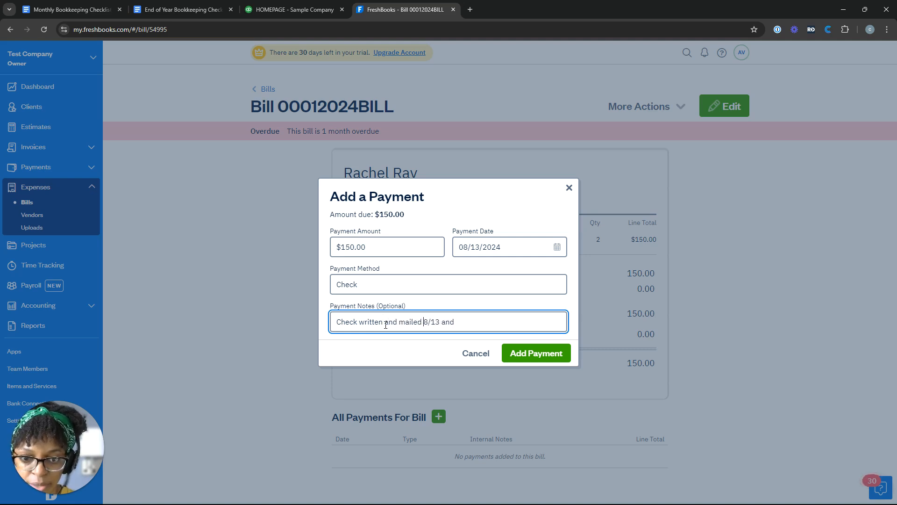
key(BackSpace)
key(BackSpace)
key(BackSpace)
key(BackSpace)
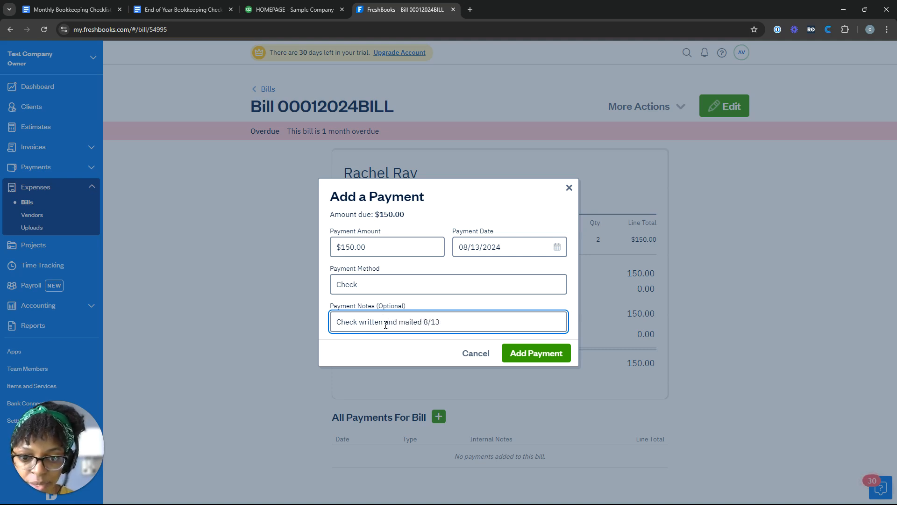
text(/24)
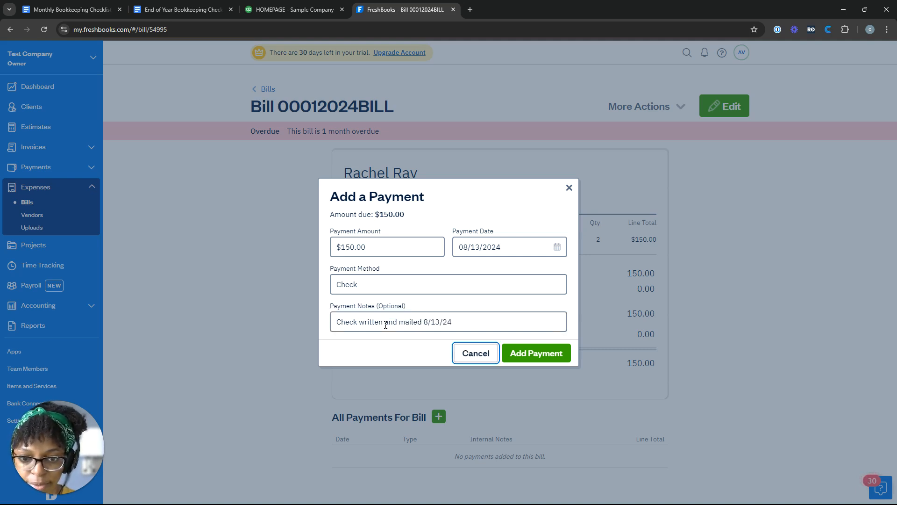
key(ctrl+a)
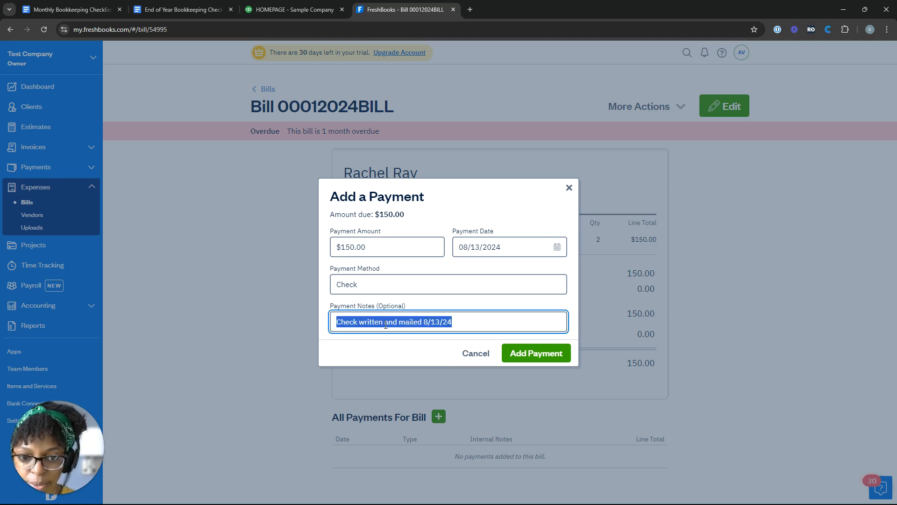
click(386, 324)
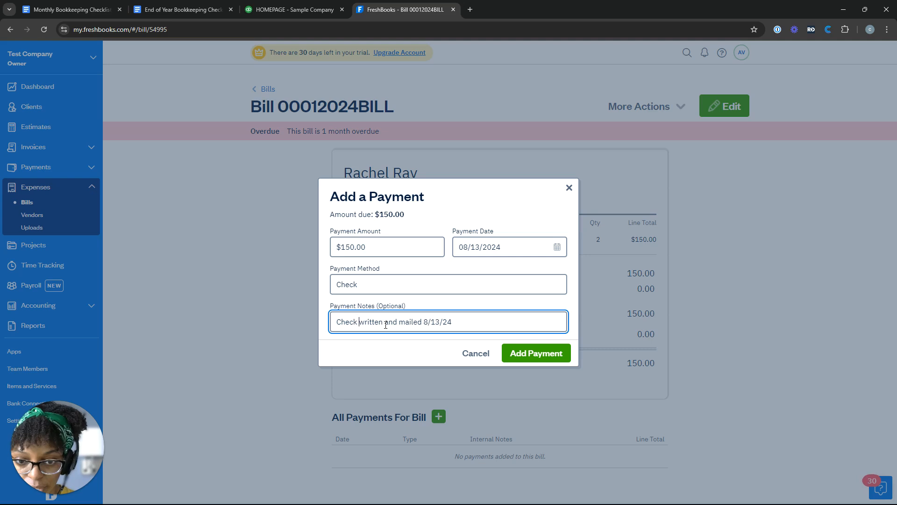
text(# 111)
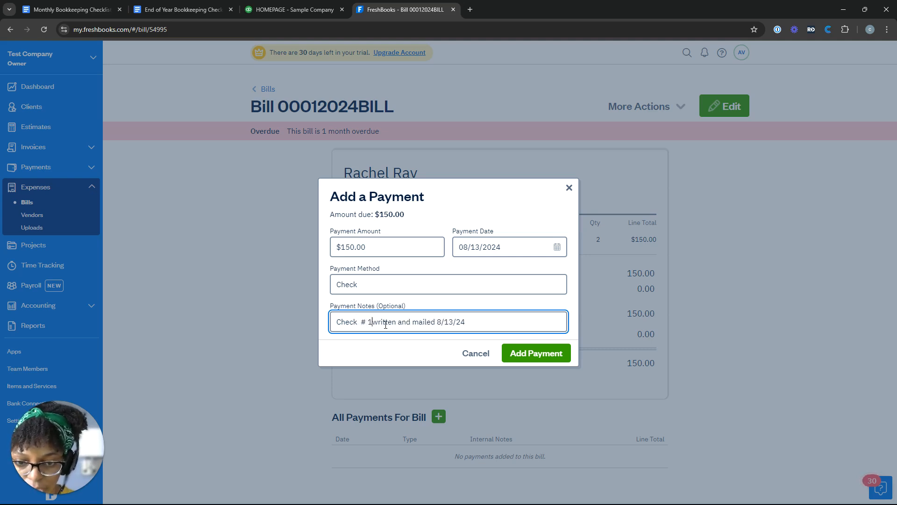
key(Tab)
key(Tab)
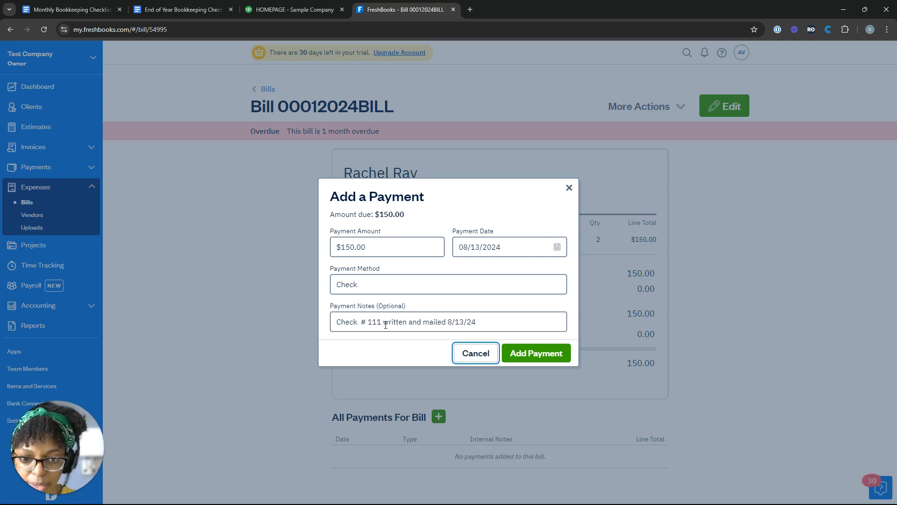
key(Return)
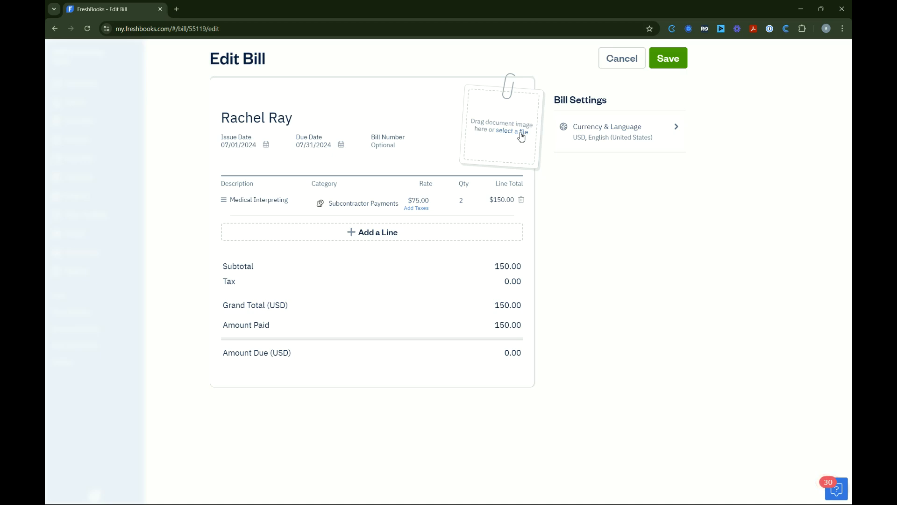
Save the fully paid bill on the Edit Bill page
click(669, 58)
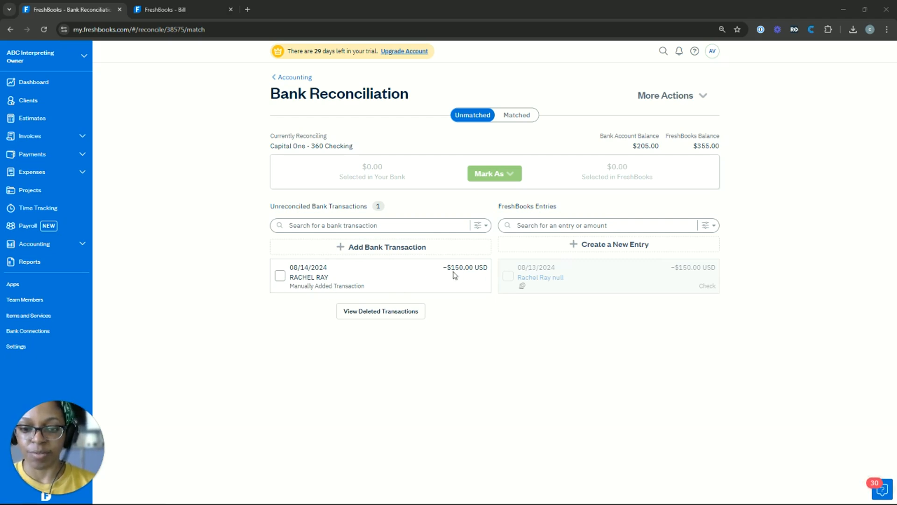
Match the 08/14/2024 −$150.00 bank transaction with the 08/13/2024 $150.00 check entry
click(280, 275)
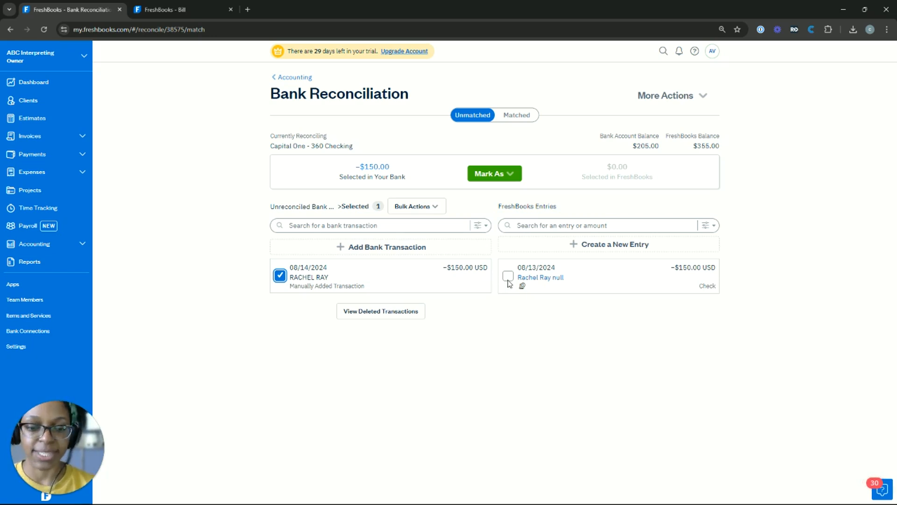
click(508, 277)
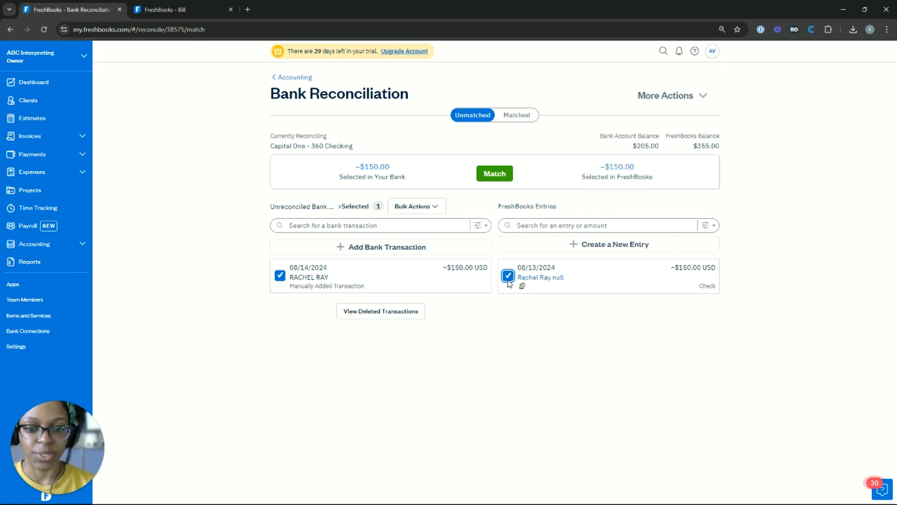
click(495, 174)
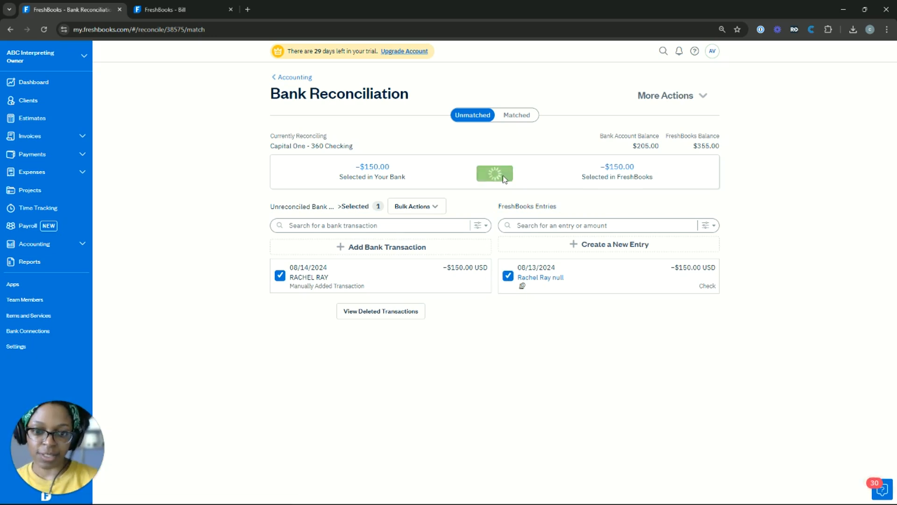